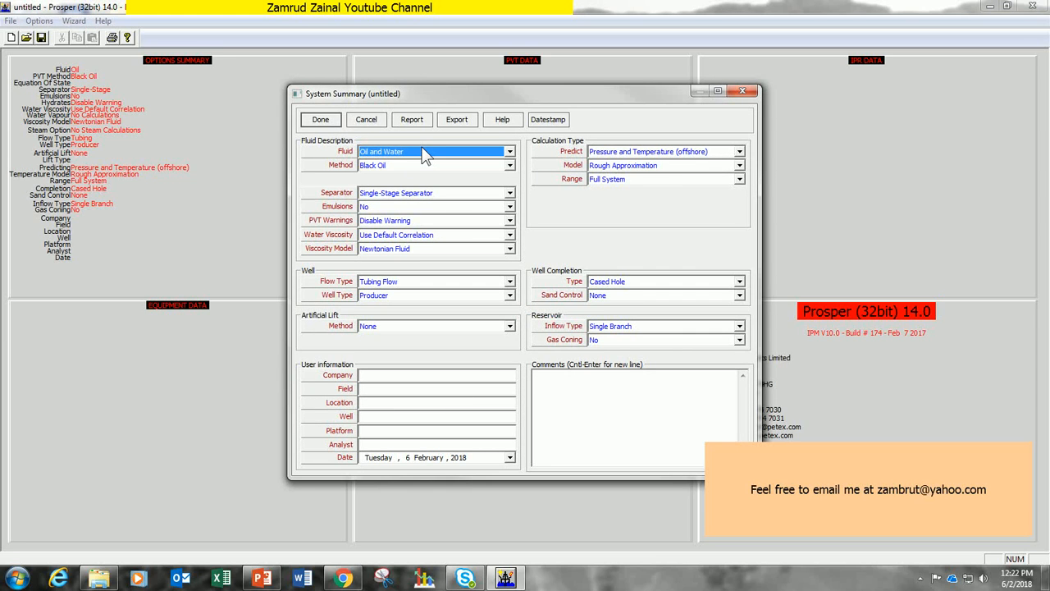
Step: Choose Oil and Water as the fluid and Black Oil as the fluid method
click(423, 153)
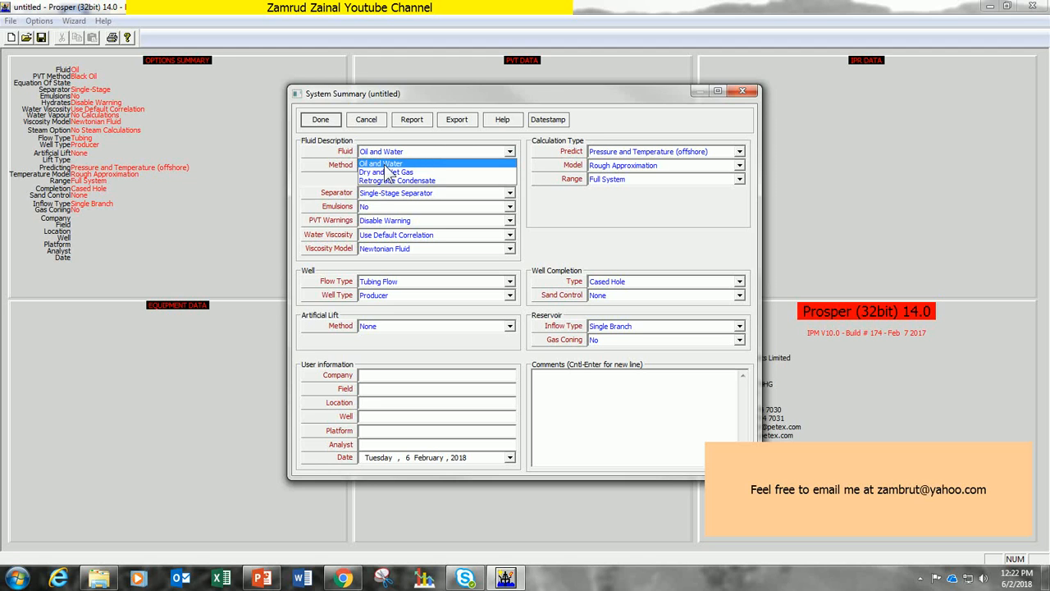
click(384, 164)
click(412, 168)
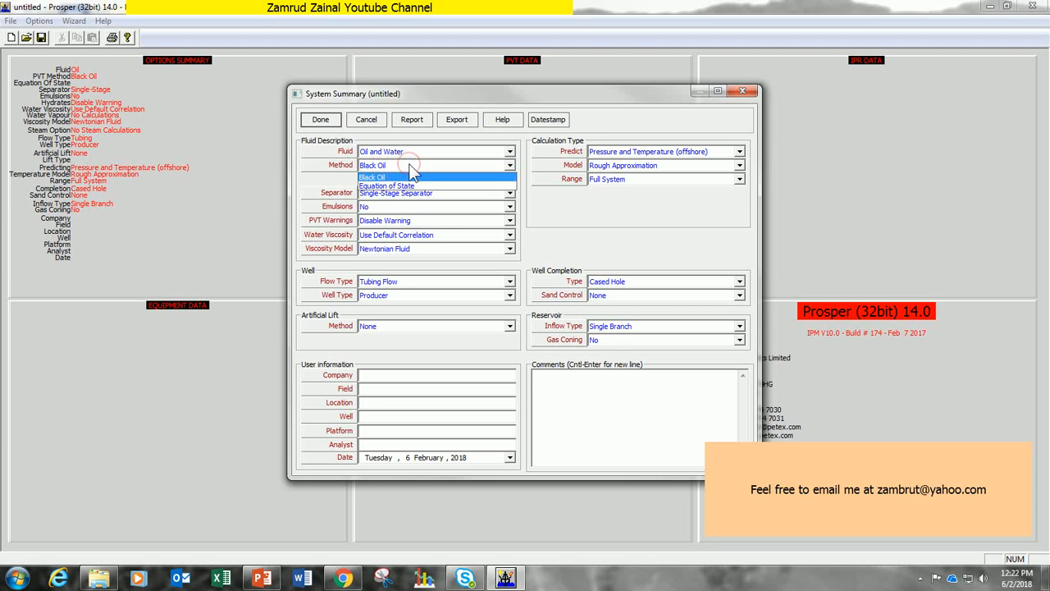
click(413, 168)
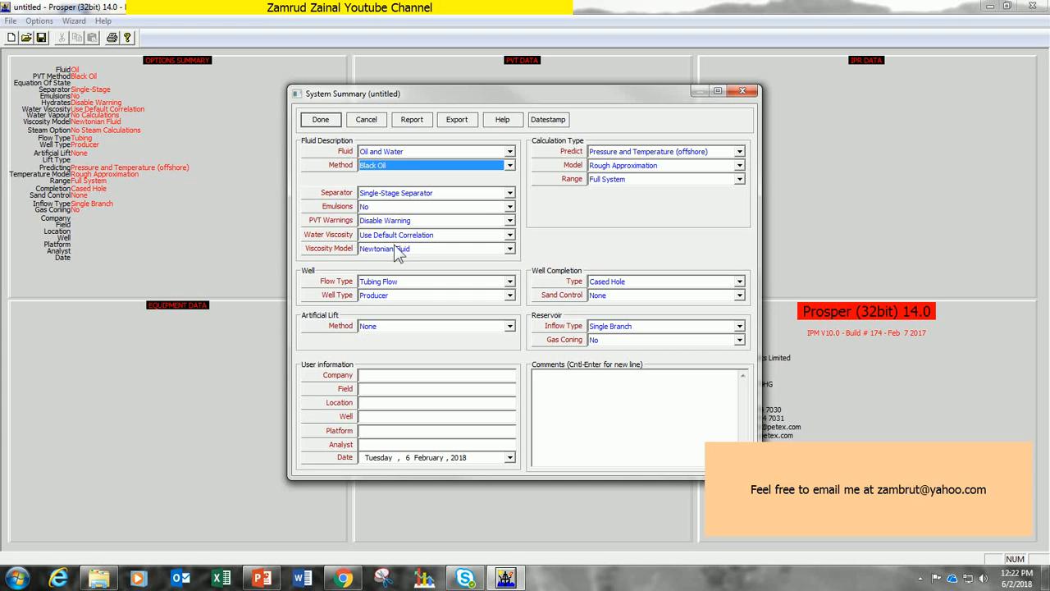
Step: Choose Tubing Flow as the flow type, Producer as the well type, and None as the artificial lift method
click(394, 283)
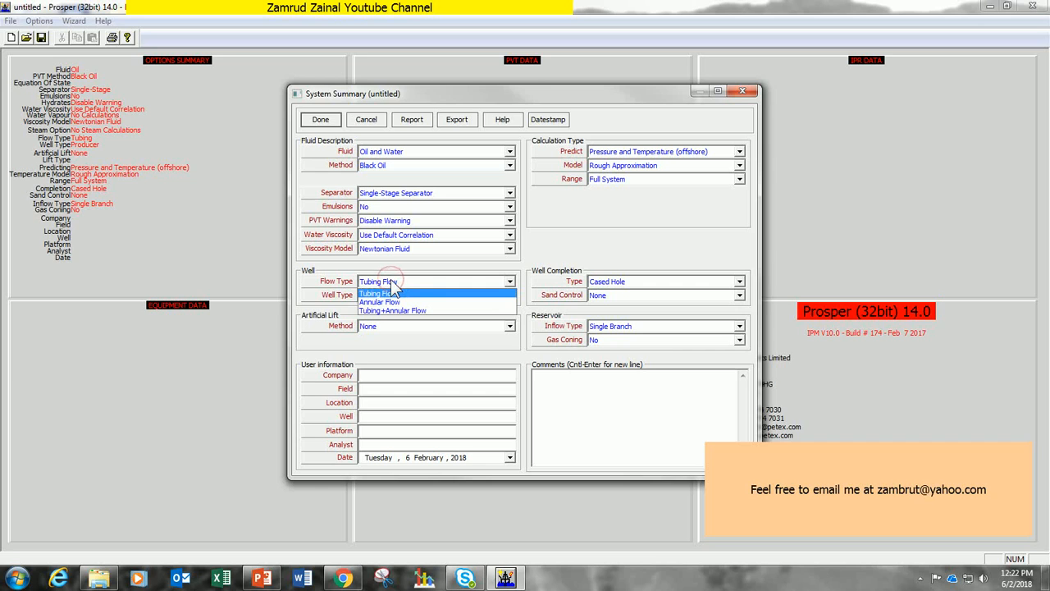
click(392, 282)
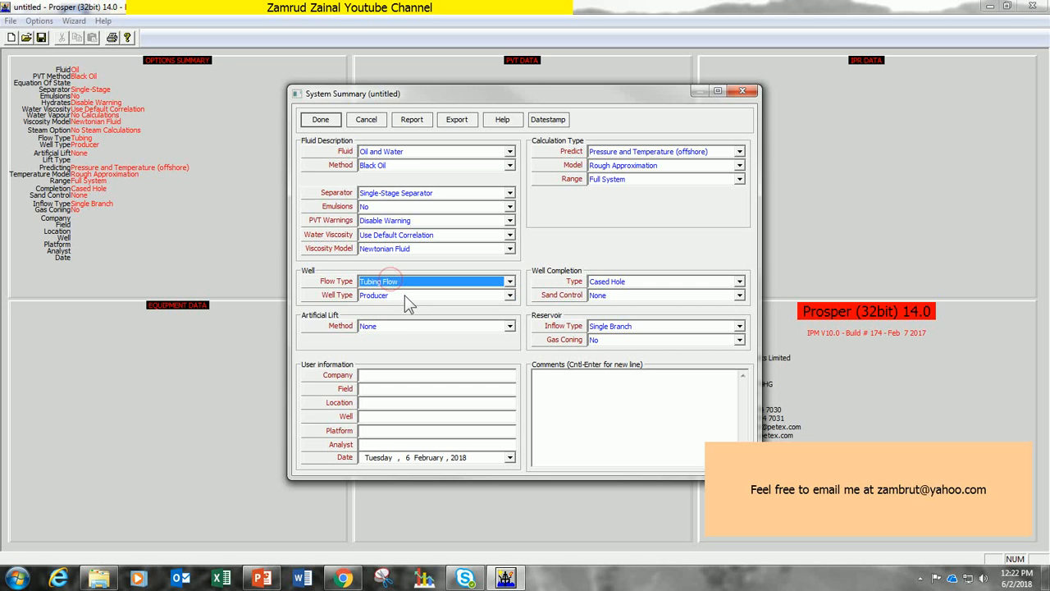
click(404, 294)
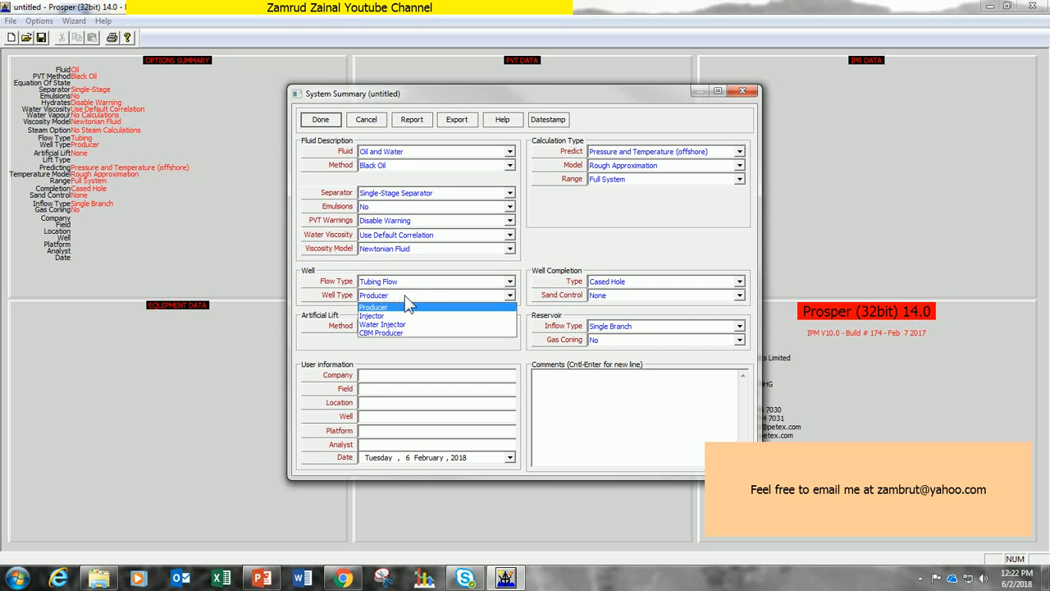
click(405, 295)
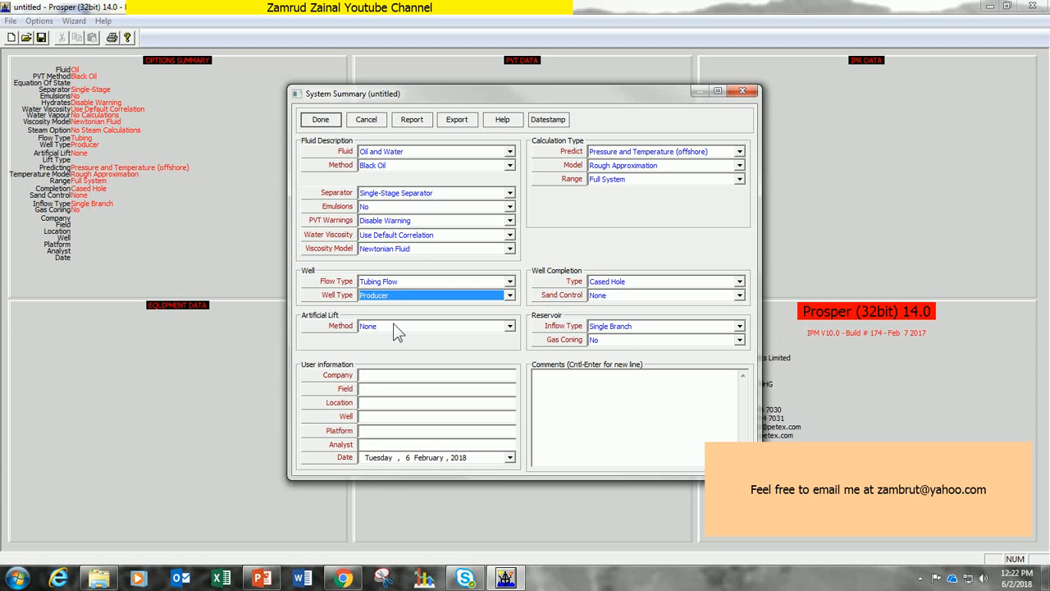
click(394, 325)
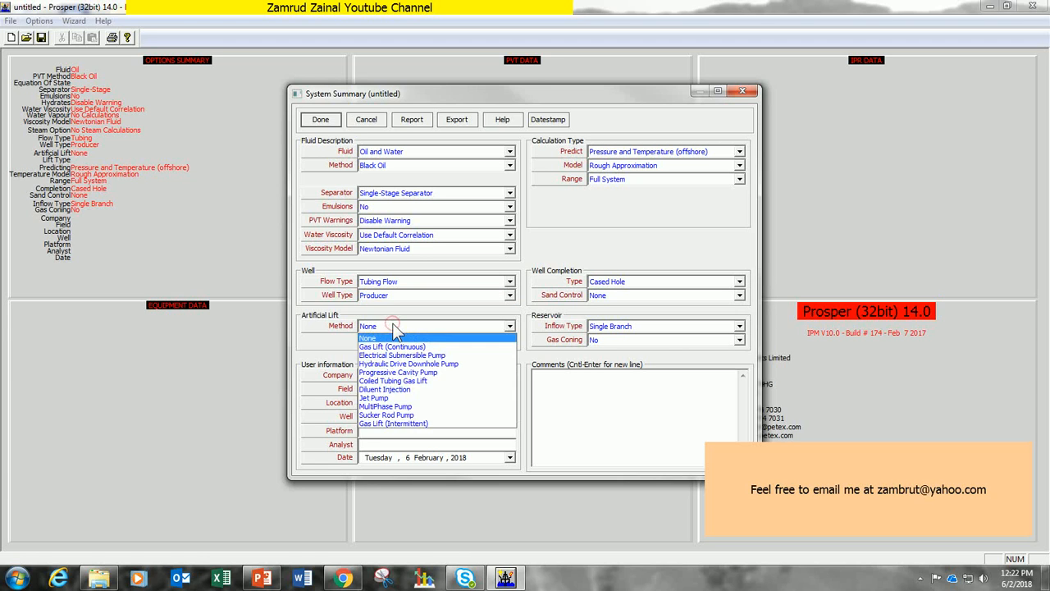
click(392, 322)
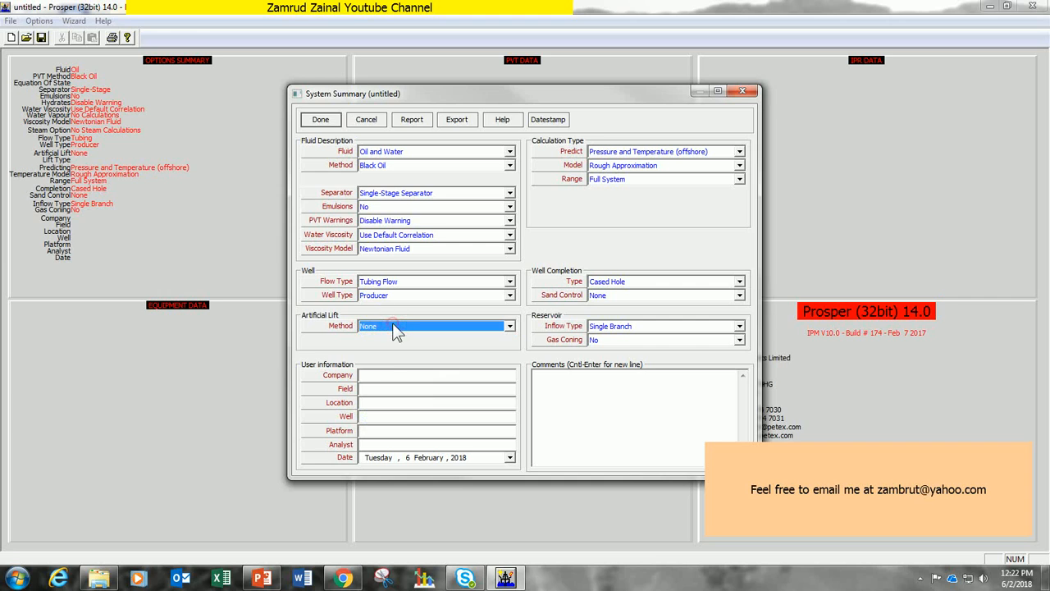
Step: Fill in the user information with company Petronoh, field Kokkedal and location North Tronoh
click(381, 373)
text(Pe)
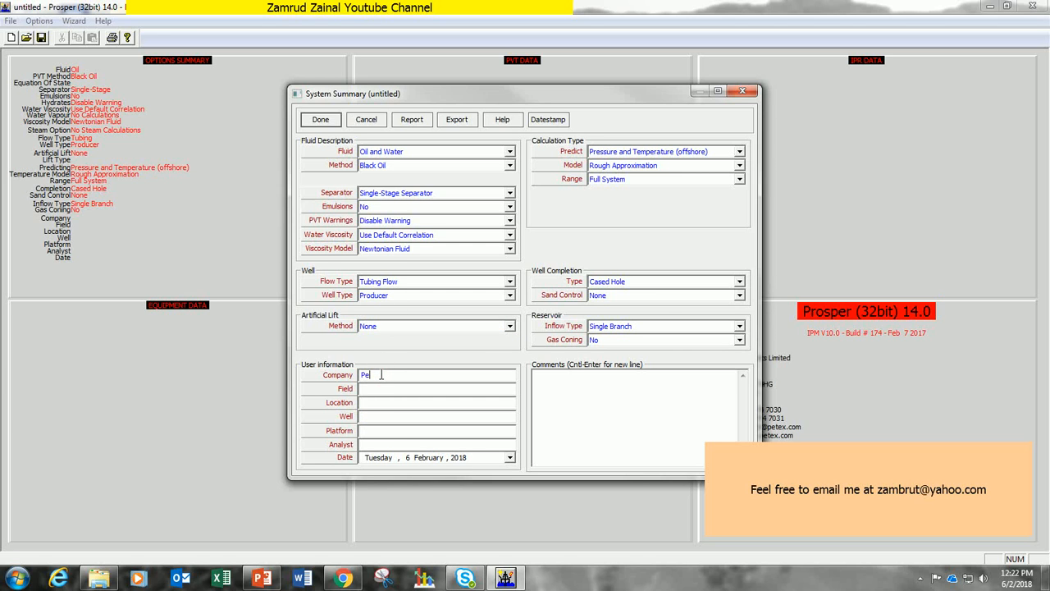
text(trona)
key(BackSpace)
text(ah)
key(Tab)
text(Kokkedal)
text(North)
text( Tronoh)
Step: Enter Kokkedal-01 as both the well and the platform in the user information
key(Tab)
text(Kokkedal)
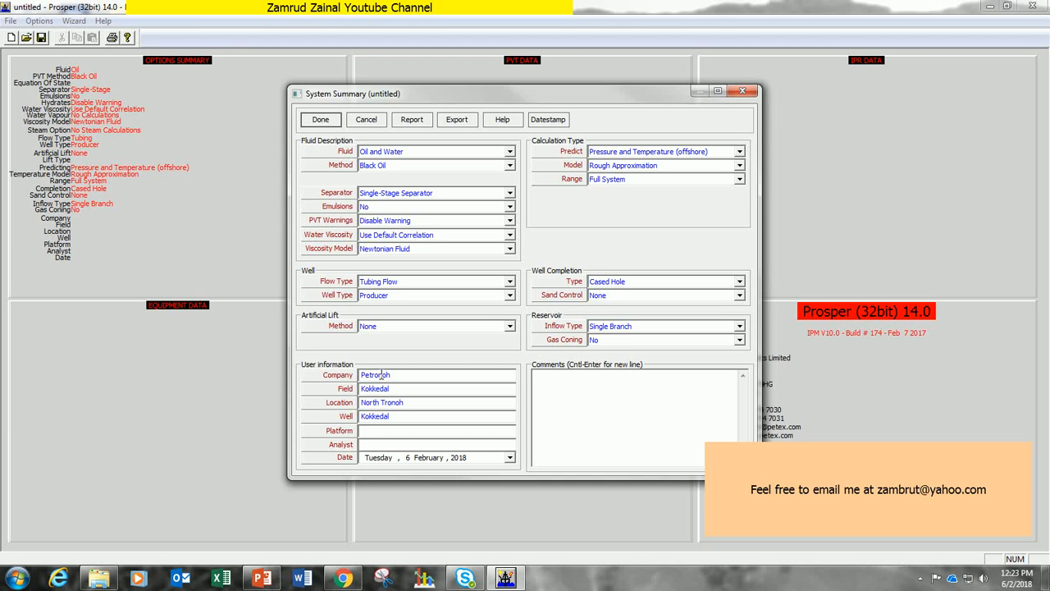
text(-01Aplh)
drag(377, 431, 352, 438)
text(Kokkedal A)
key(BackSpace)
key(BackSpace)
key(BackSpace)
key(BackSpace)
key(BackSpace)
key(BackSpace)
key(BackSpace)
key(BackSpace)
key(BackSpace)
key(BackSpace)
text(Kokkedal)
key(BackSpace)
text(-01)
Step: Enter the analyst's name and add the comment "DST well exercise"
key(Tab)
text(MOZAZ)
text(DST )
text(well)
text( exercise)
Step: Keep the calculation as Pressure and Temperature (offshore), Rough Approximation and Full System, with a Cased Hole well completion
click(632, 154)
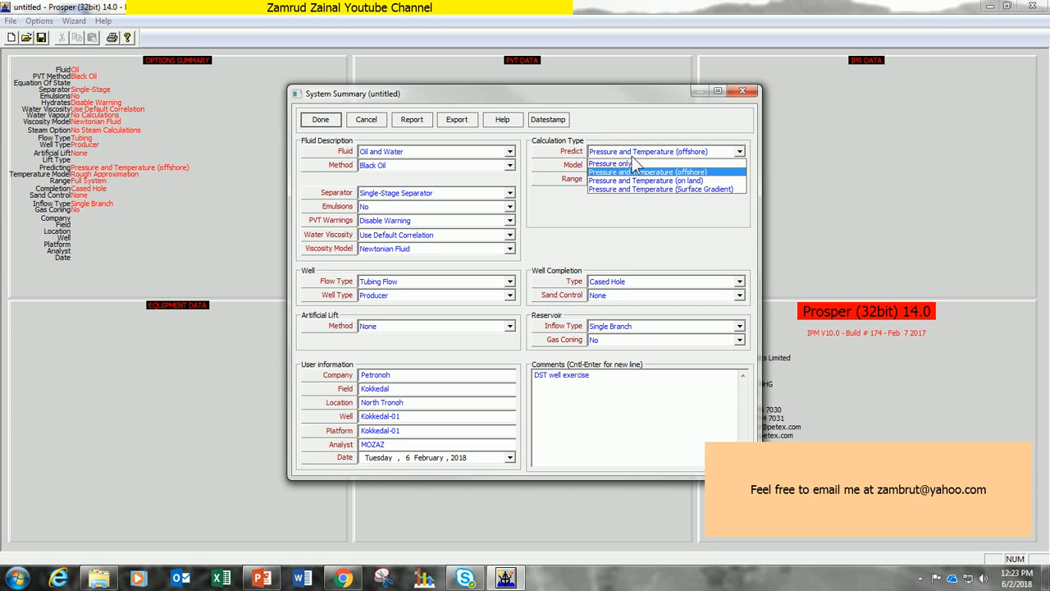
click(632, 156)
double_click(666, 169)
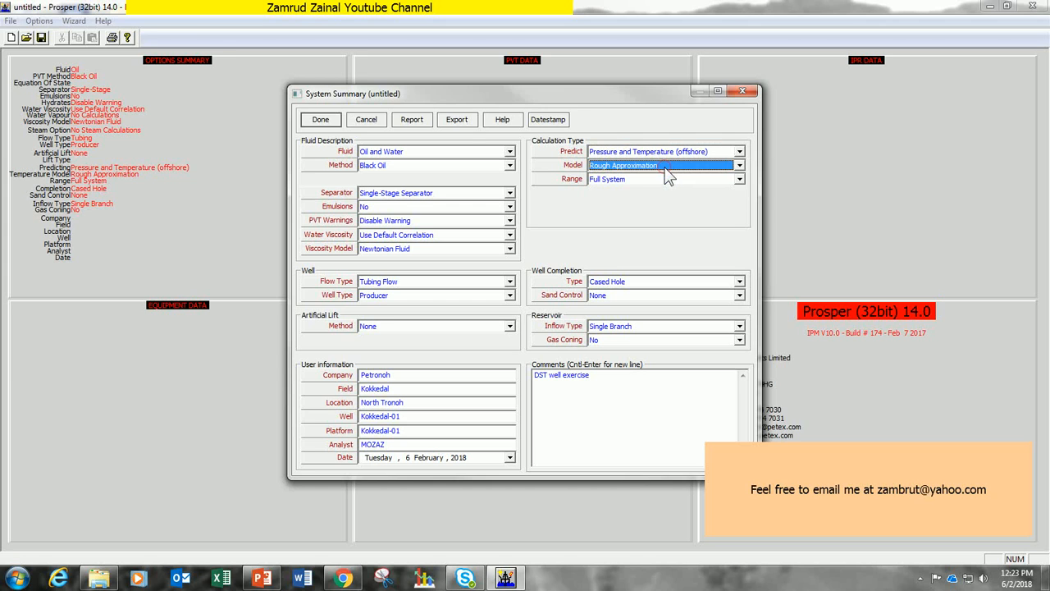
click(661, 180)
click(659, 185)
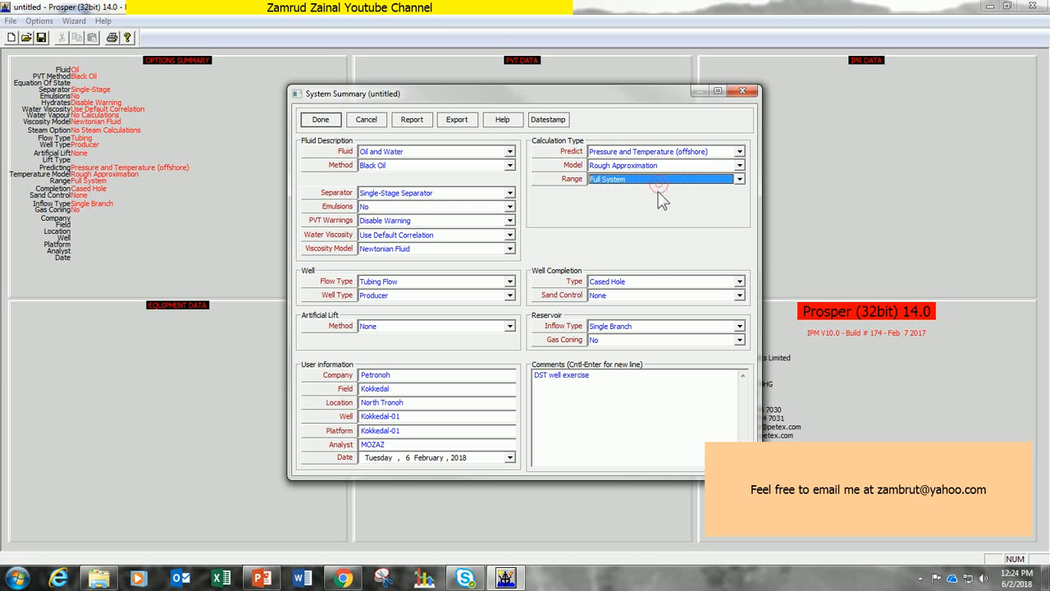
click(632, 282)
click(632, 287)
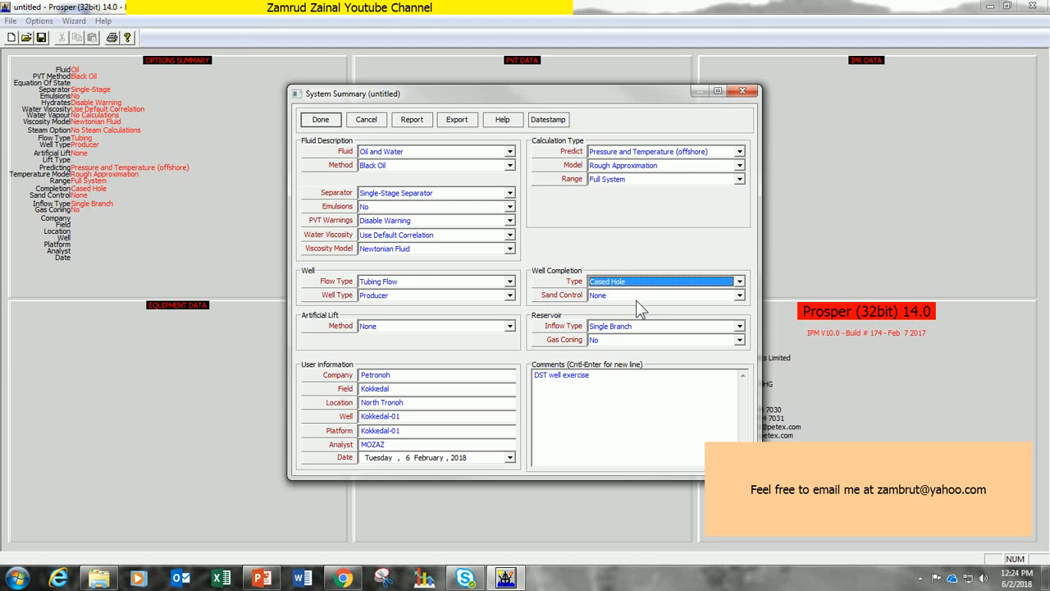
Step: Add a date stamp to the comments and accept the system summary
click(547, 119)
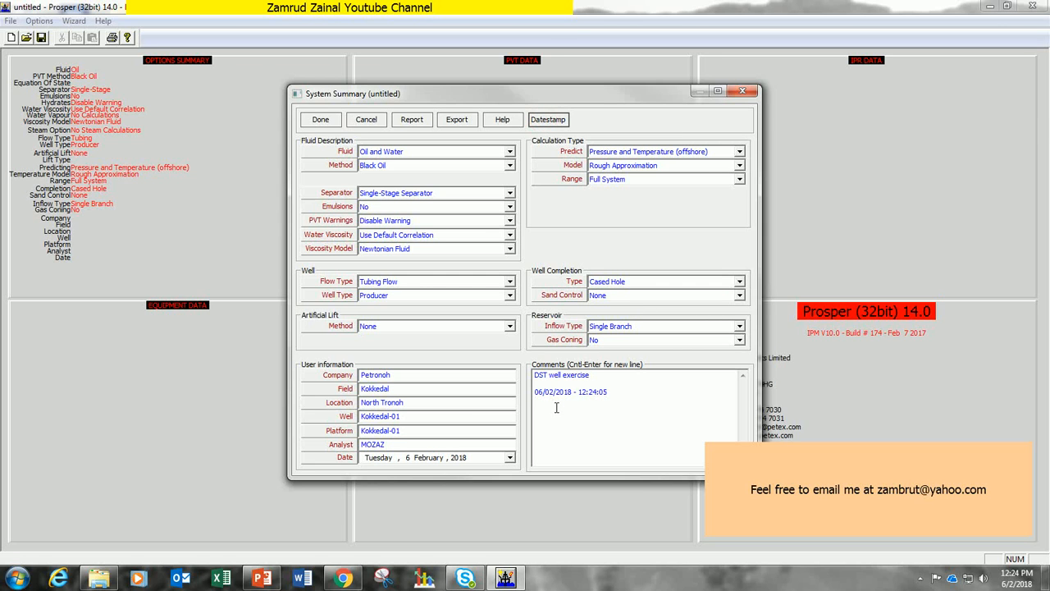
click(321, 120)
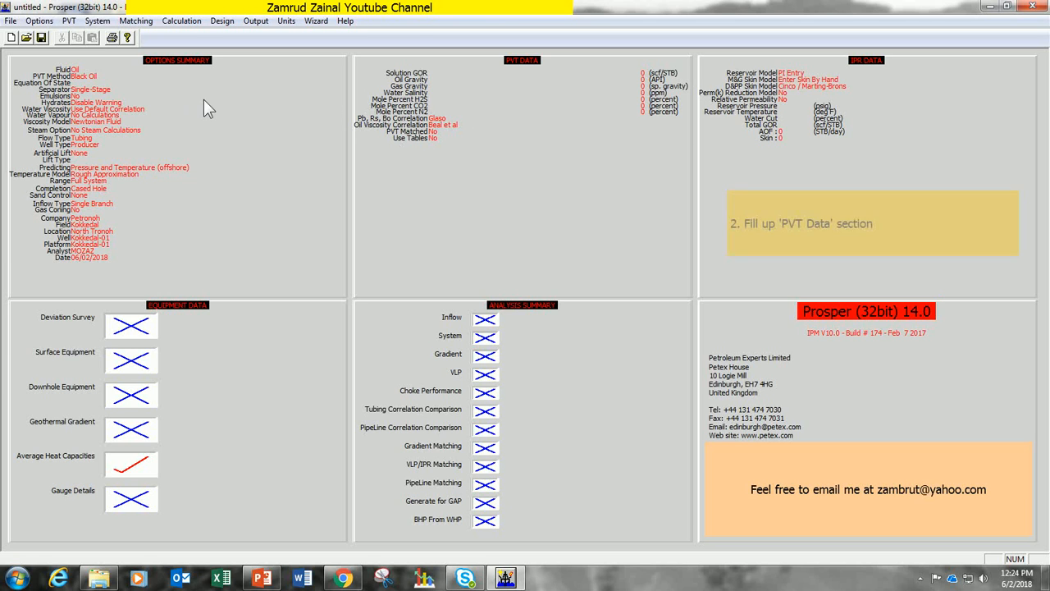
Step: In the PVT input data, set solution GOR to 800 scf/STB, oil gravity to 35 API, gas gravity to 0.78 and water salinity to 30000 ppm
click(508, 152)
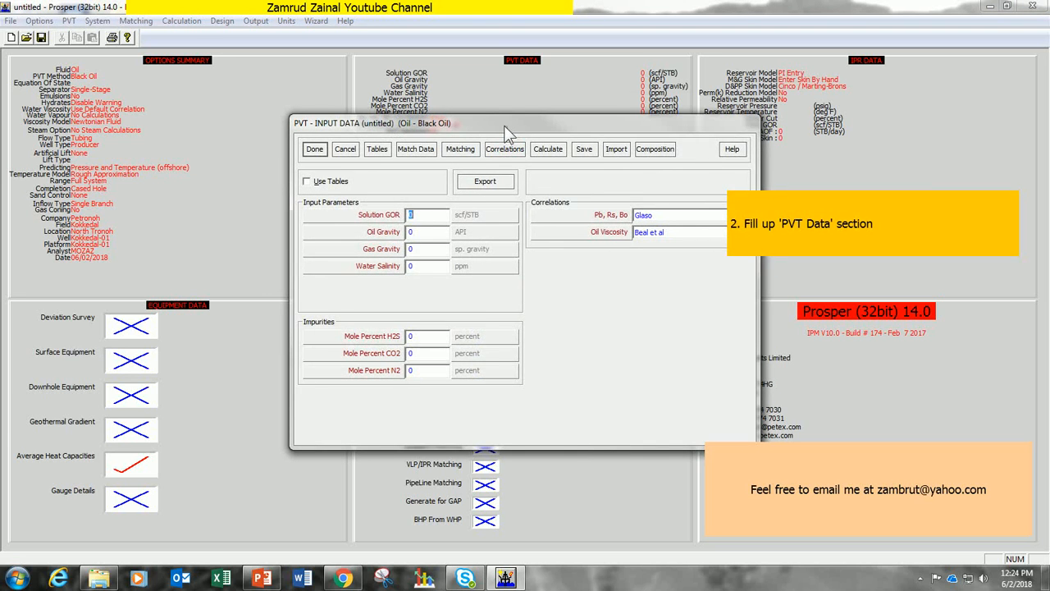
drag(505, 128, 443, 67)
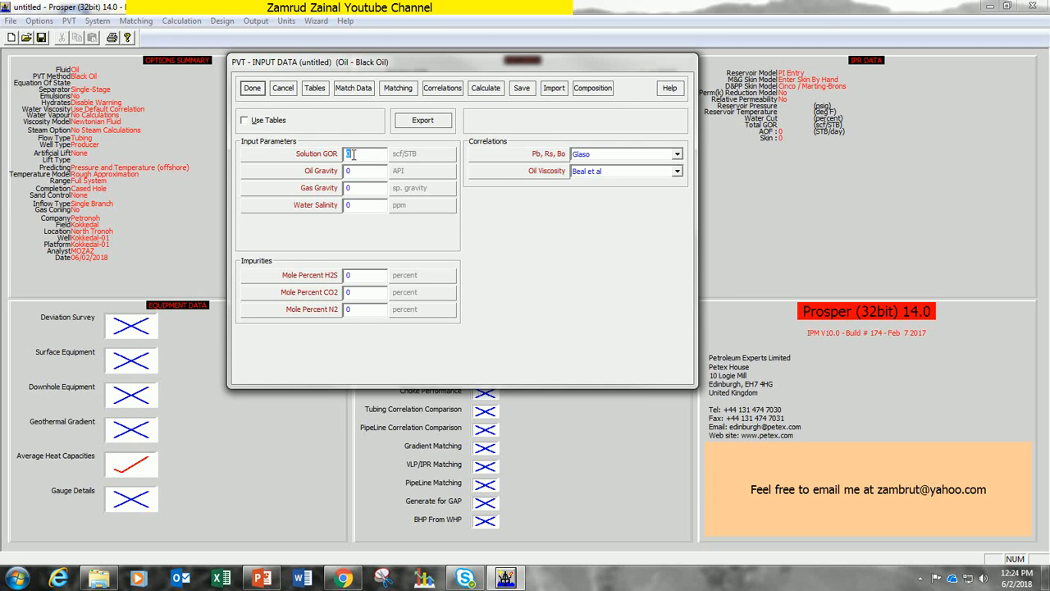
text(800)
click(373, 172)
double_click(373, 172)
text(35)
key(Tab)
text(0.78)
key(Tab)
text(30000)
click(366, 154)
double_click(352, 154)
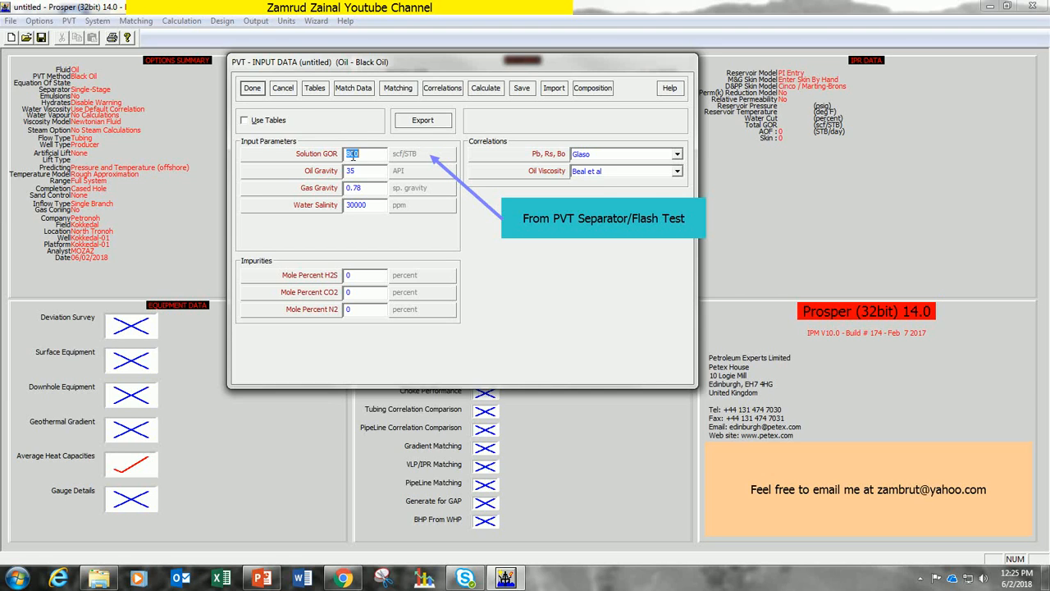
click(370, 173)
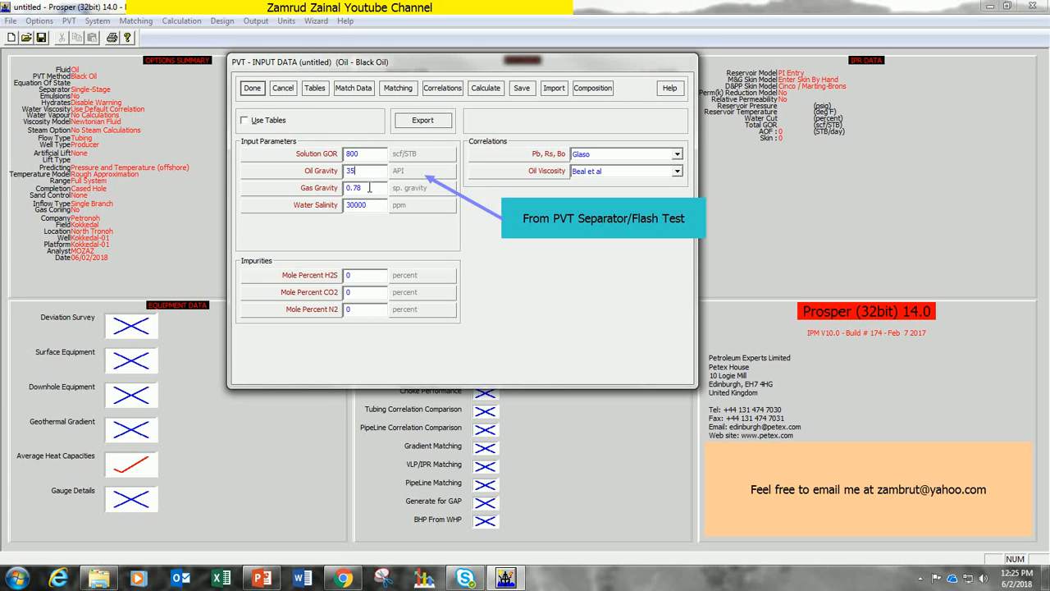
click(369, 187)
click(370, 188)
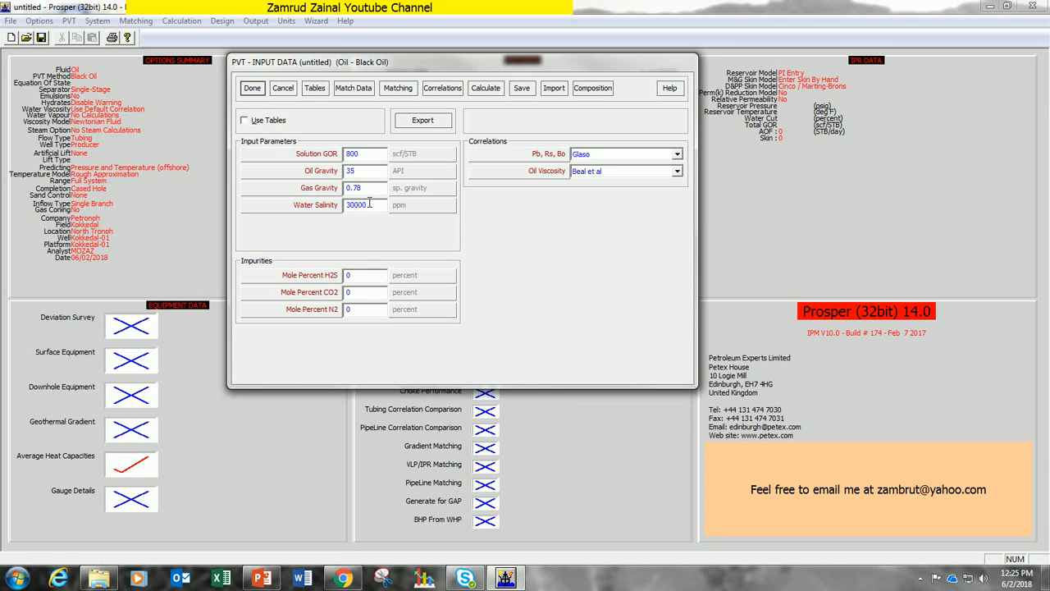
Step: Set the impurities to 0.5 mole percent CO2 and 15 mole percent N2
double_click(359, 290)
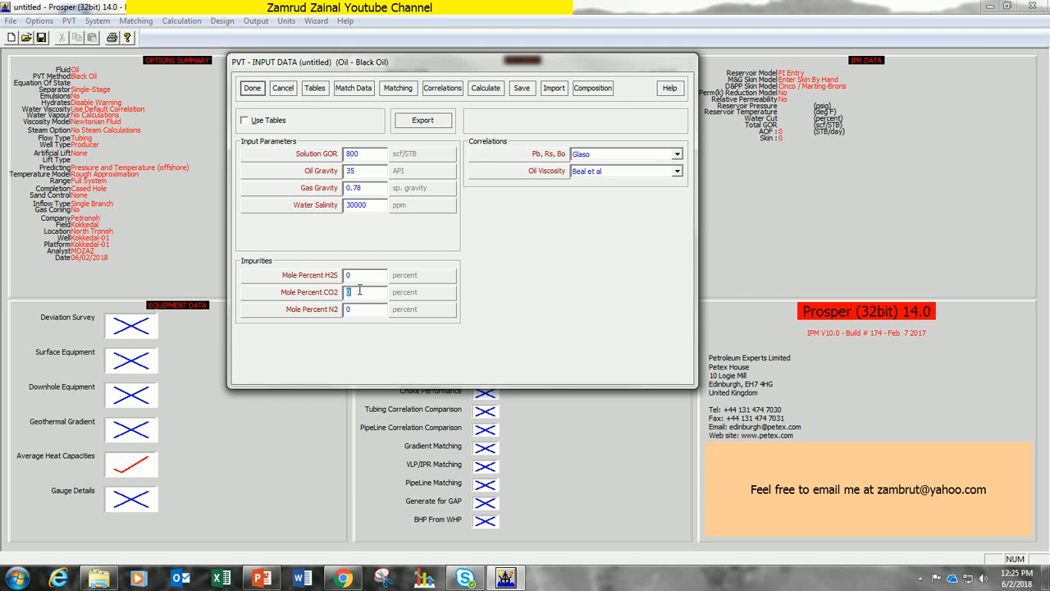
text(0.5)
double_click(363, 308)
text(15)
click(369, 296)
Step: Choose the Glaso correlation for Pb, Rs, Bo and Beal et al for oil viscosity
click(591, 149)
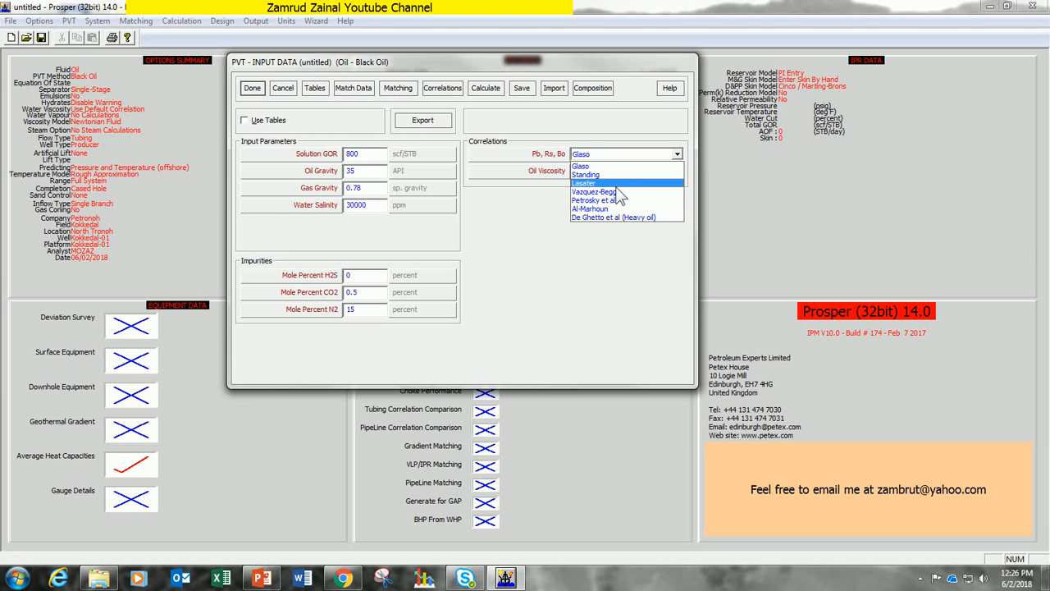
click(604, 166)
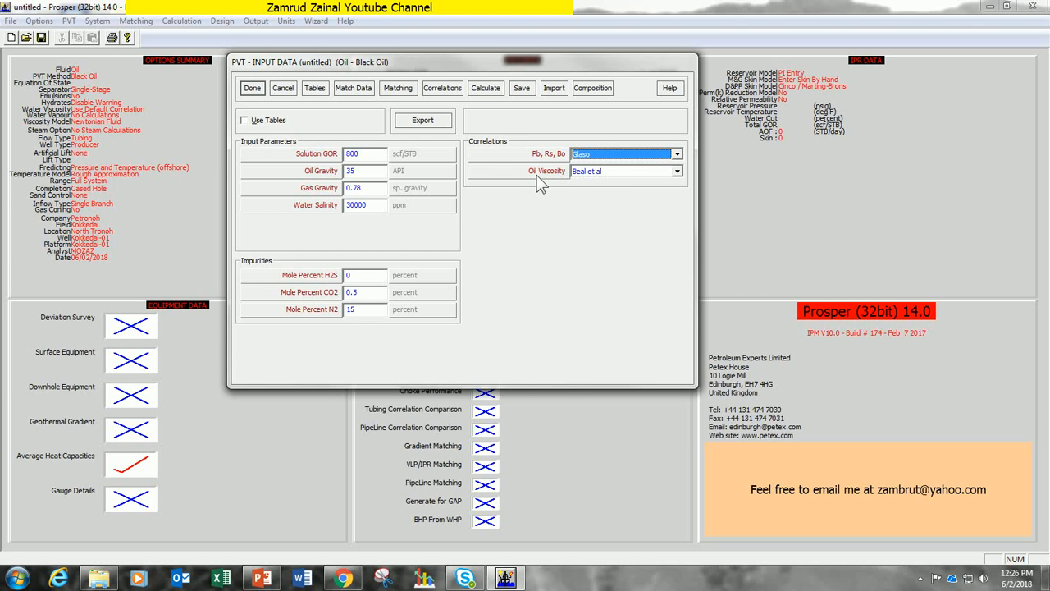
click(612, 171)
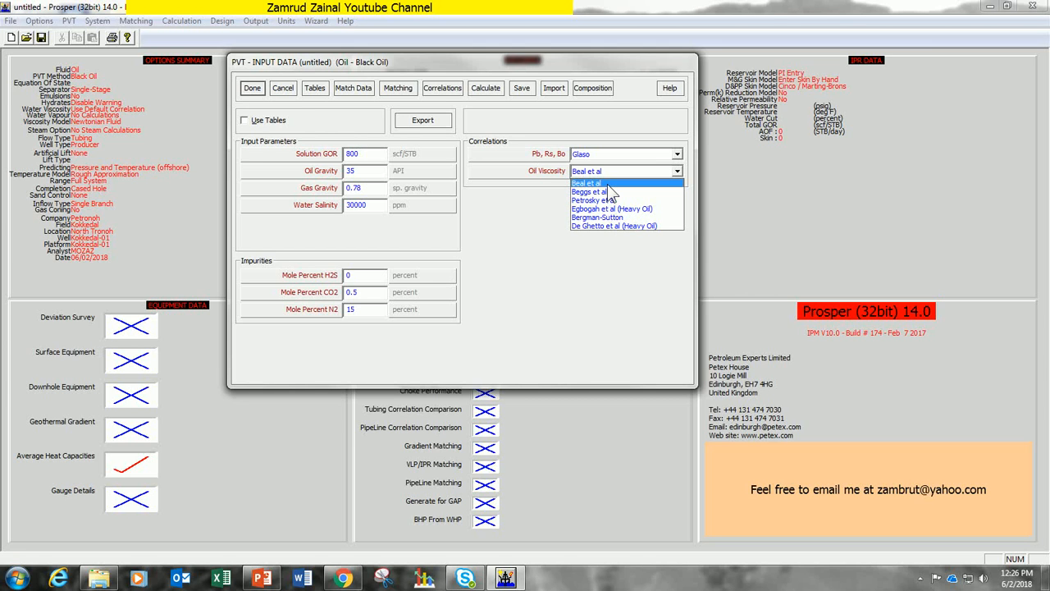
click(608, 186)
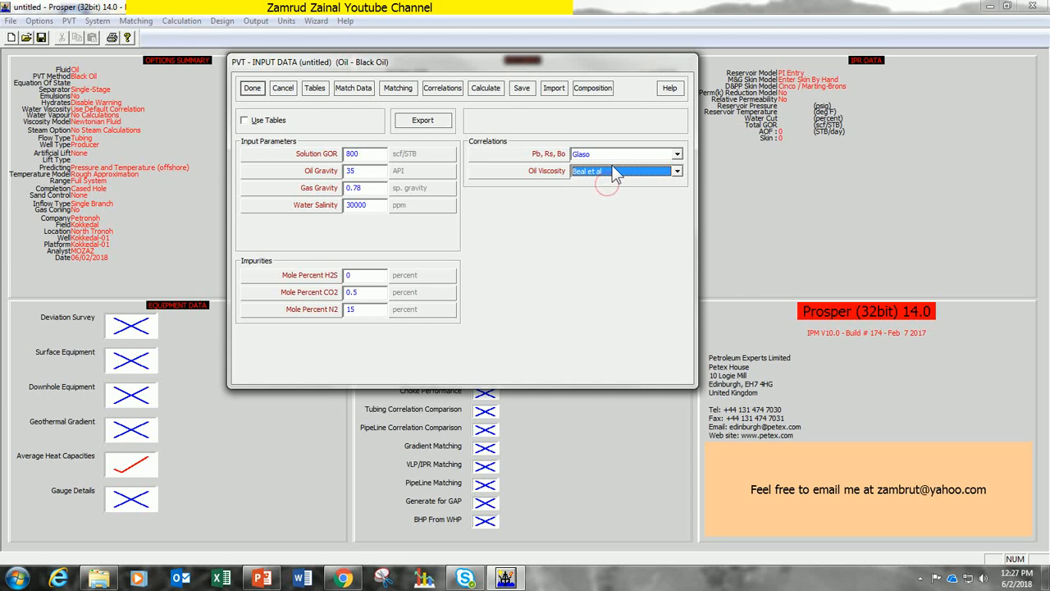
Step: Open the PVT match data and set its temperature to 250 deg F and bubble point to 3600 psig
click(351, 88)
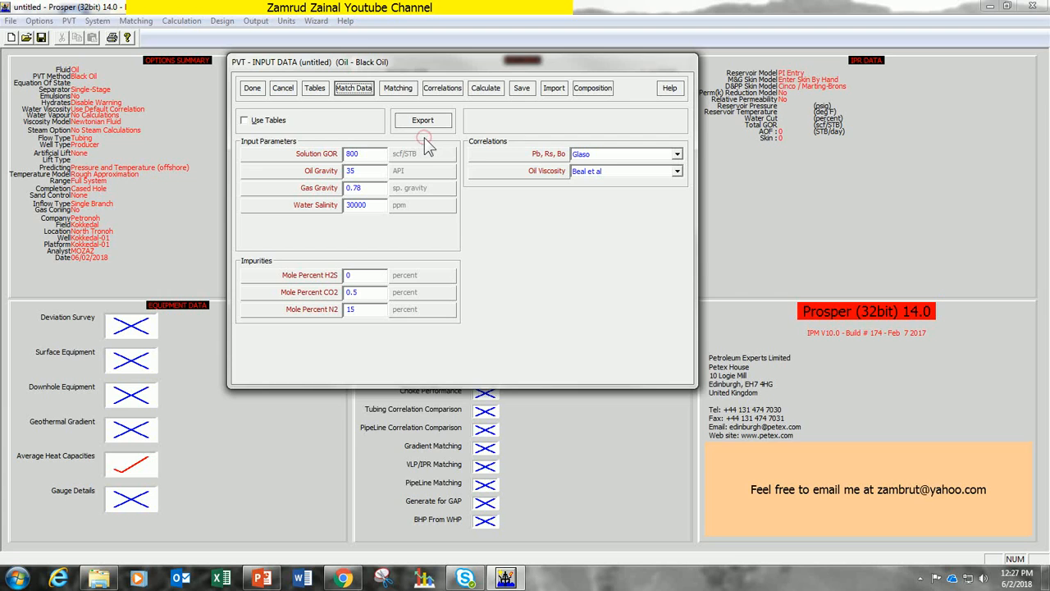
click(354, 88)
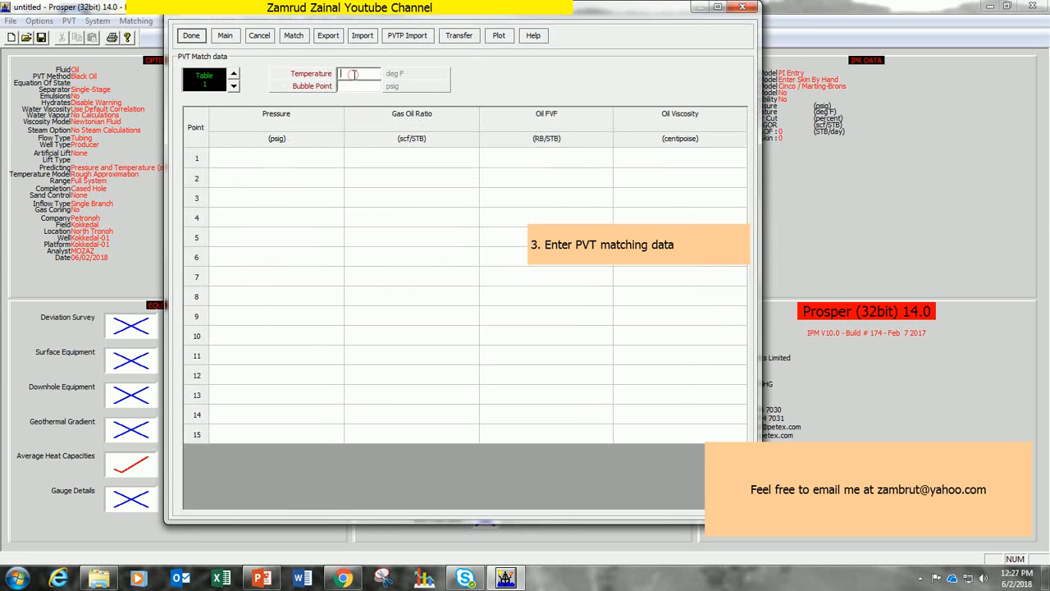
text(250)
key(Tab)
text(3600)
key(Tab)
Step: Enter the first match point with pressure 3600 psig, gas oil ratio 800 scf/STB, oil FVF 1.25 RB/STB and oil viscosity 0.31 centipoise
click(289, 160)
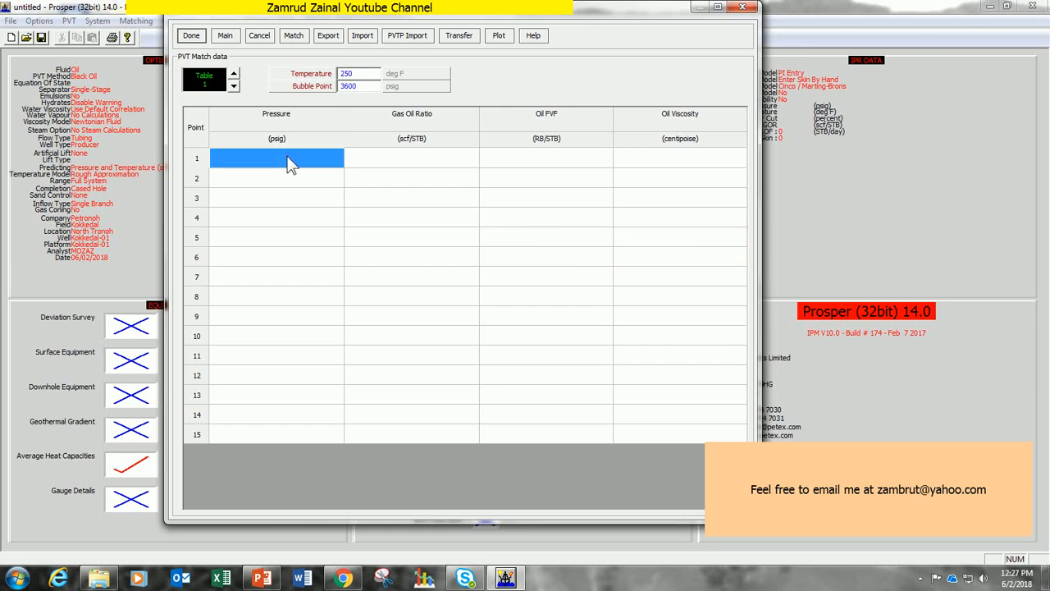
text(3600)
key(Tab)
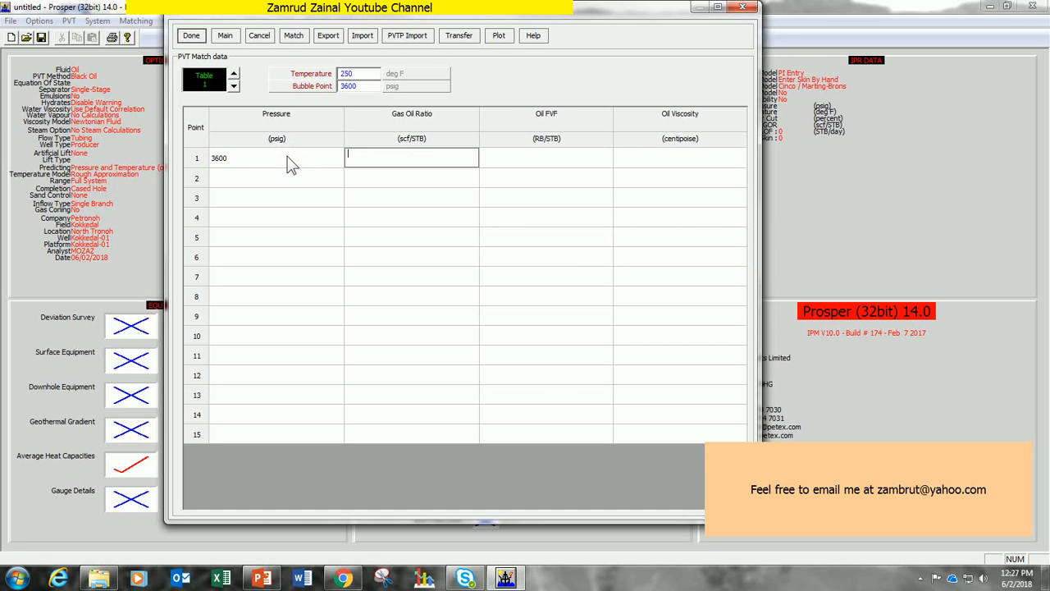
text(800)
key(Tab)
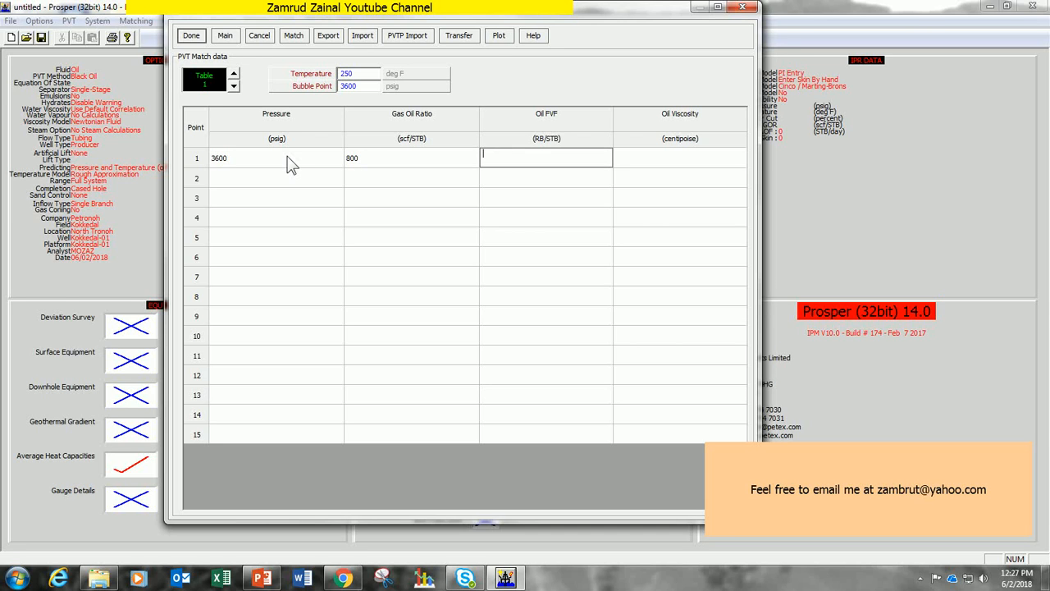
text(1.25)
key(Tab)
text(0.31)
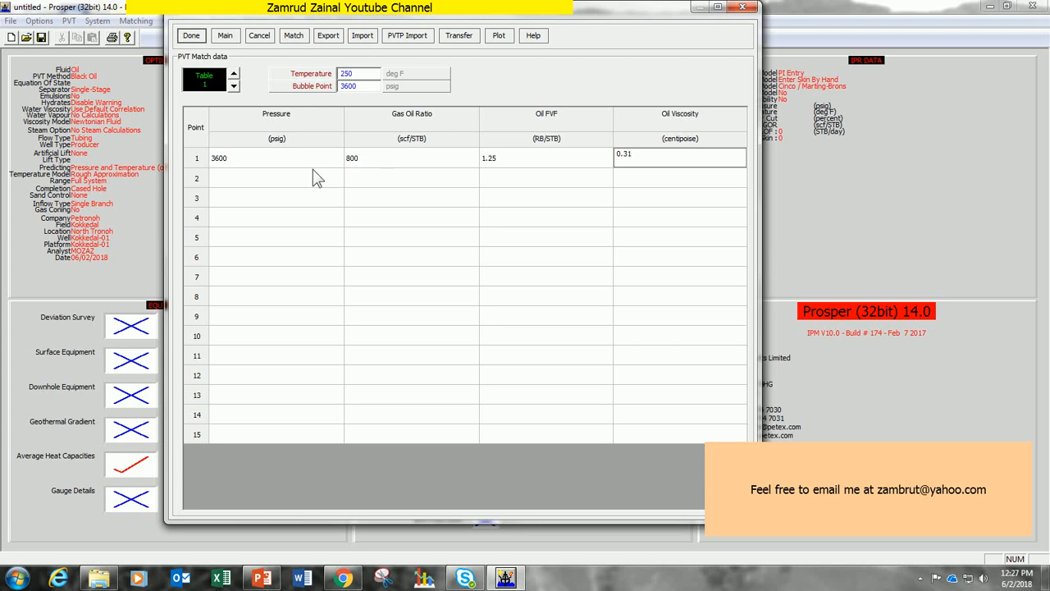
click(313, 172)
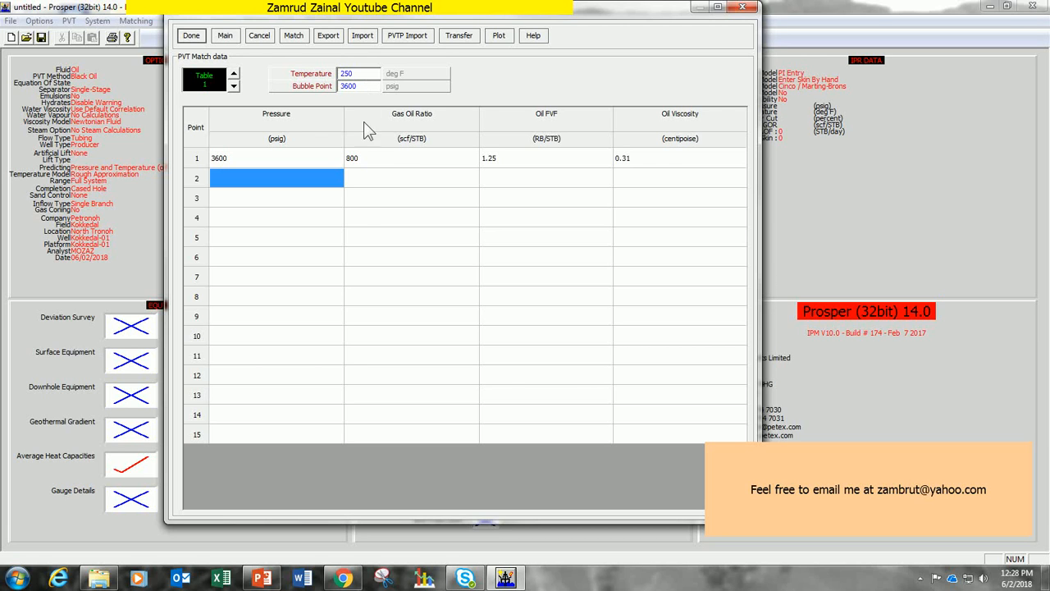
click(666, 164)
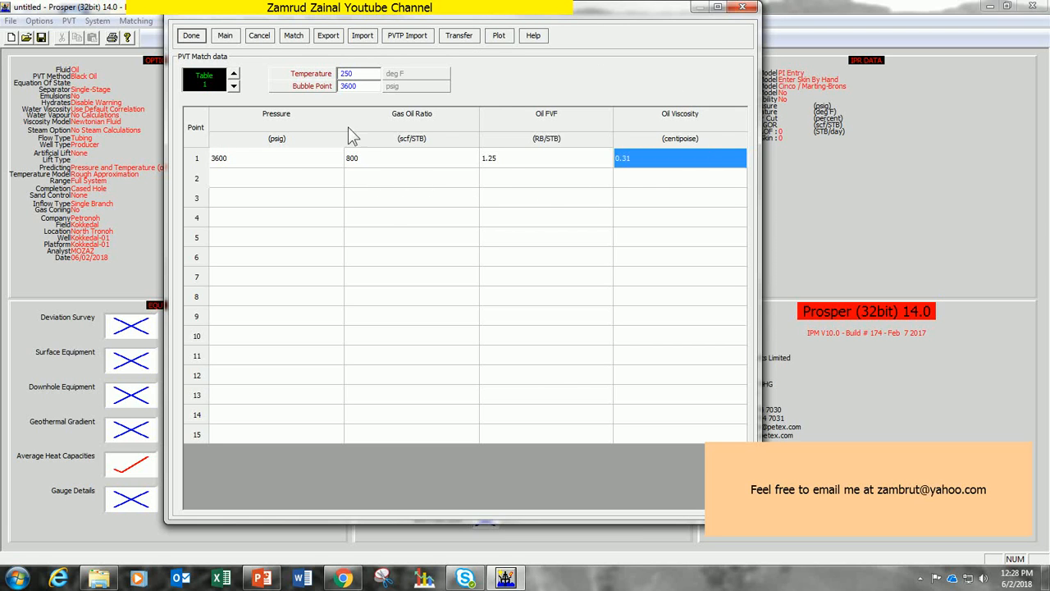
Step: Open PVT matching for the first match point and display the gas oil ratio comparison of the correlations
click(192, 160)
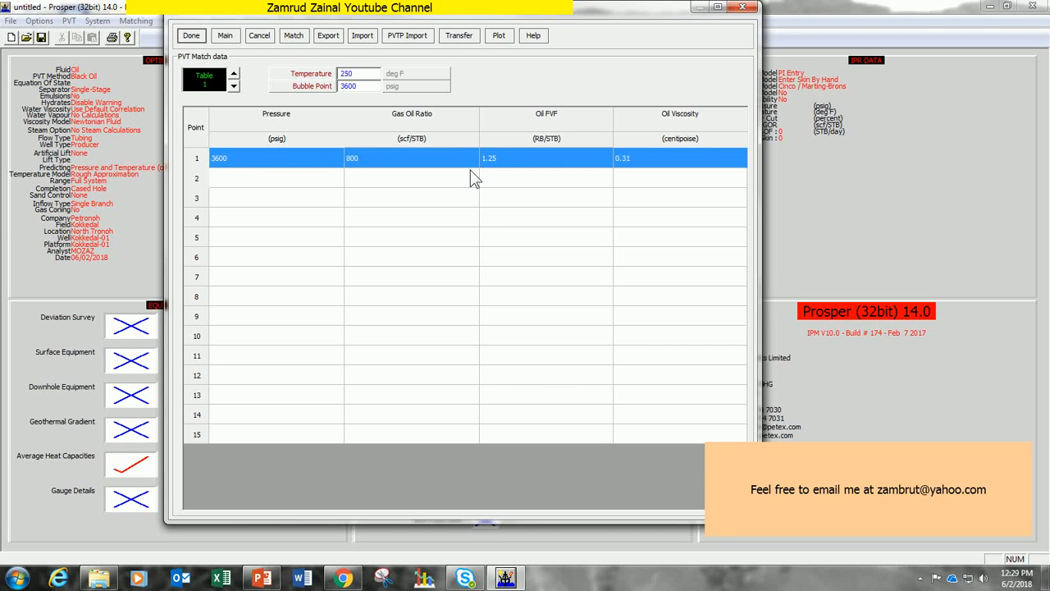
click(295, 38)
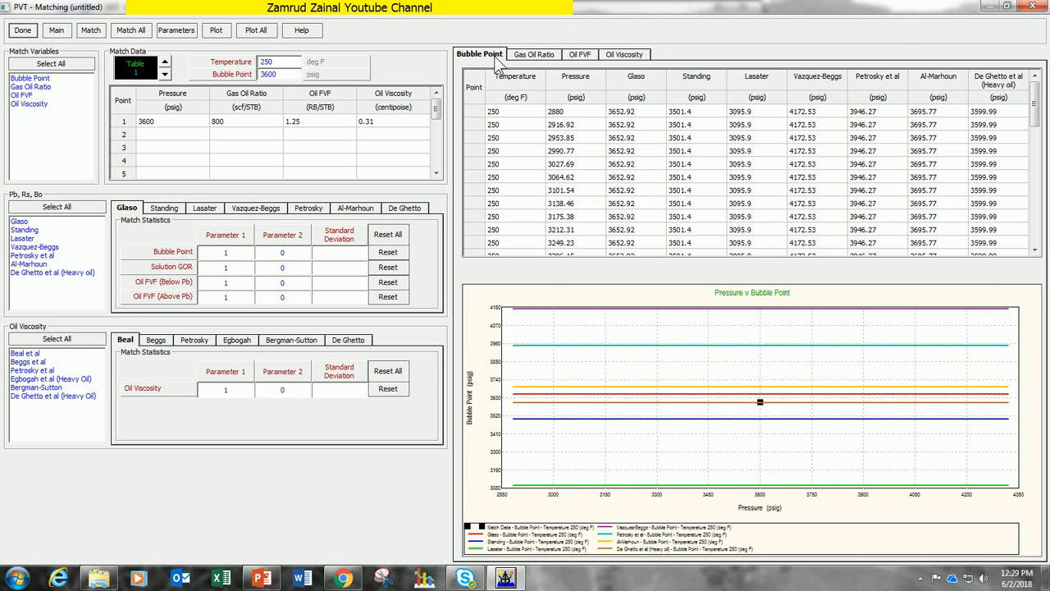
click(520, 66)
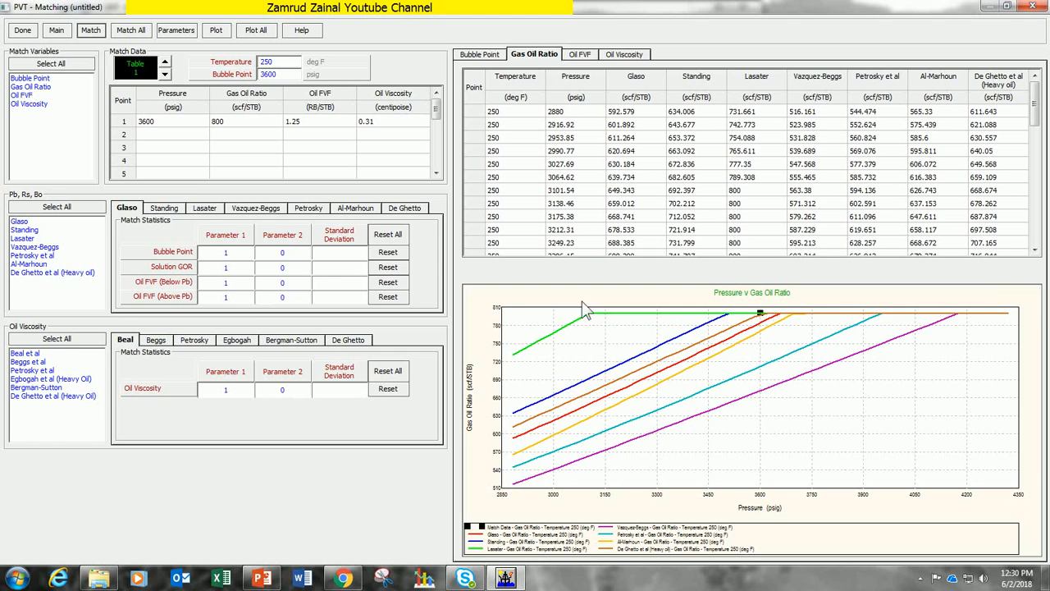
Step: Examine the Pb, Rs, Bo match statistics of the correlations from Standing through De Ghetto before matching
click(167, 210)
click(208, 210)
click(259, 210)
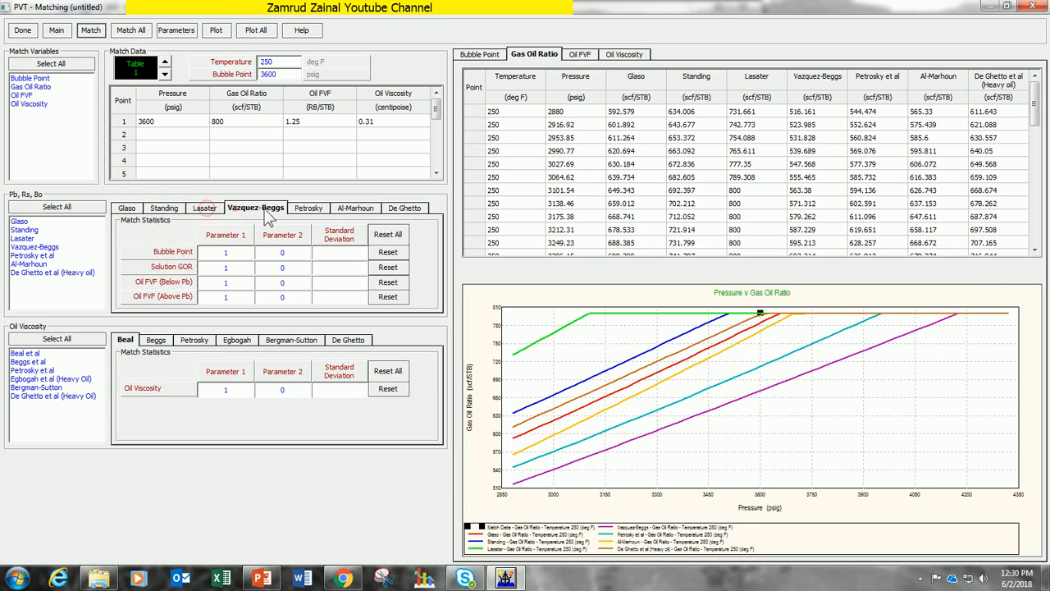
click(315, 208)
click(351, 205)
click(414, 210)
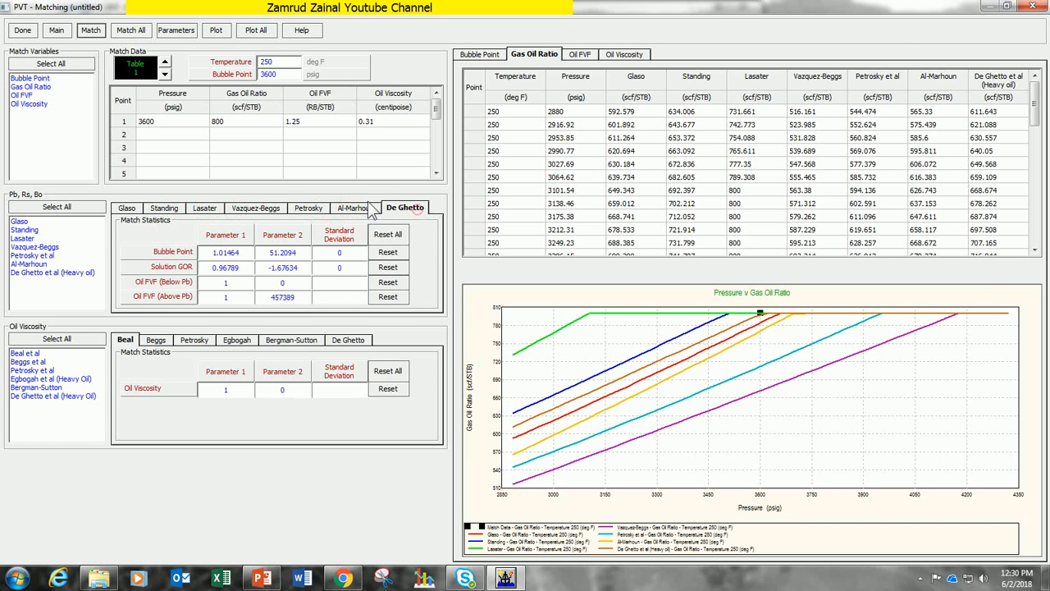
click(354, 208)
click(308, 209)
click(256, 210)
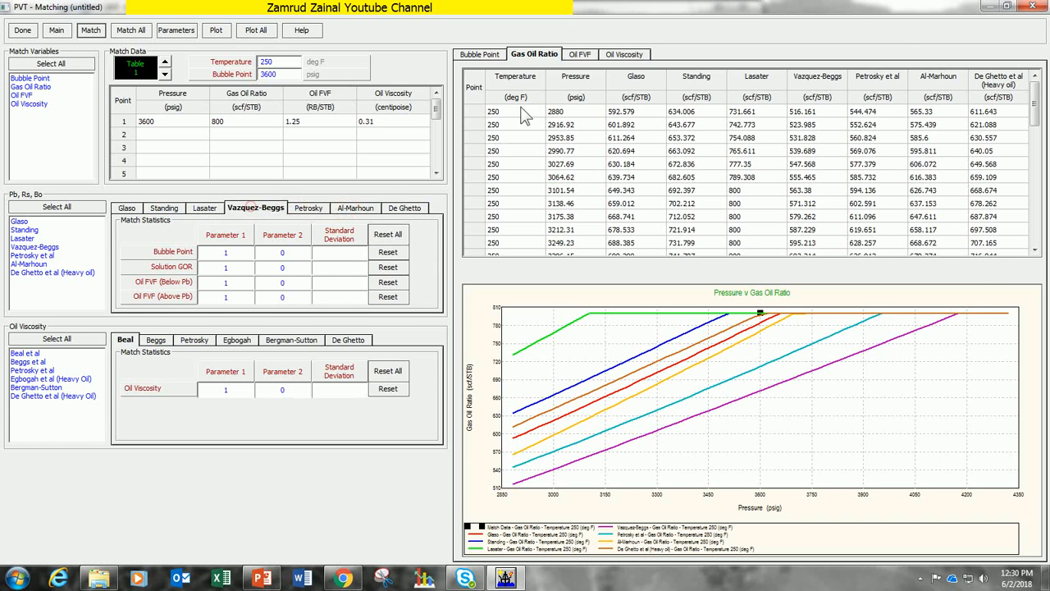
Step: Compare the unmatched oil FVF and oil viscosity plots and run the matching calculation for all correlations
click(586, 59)
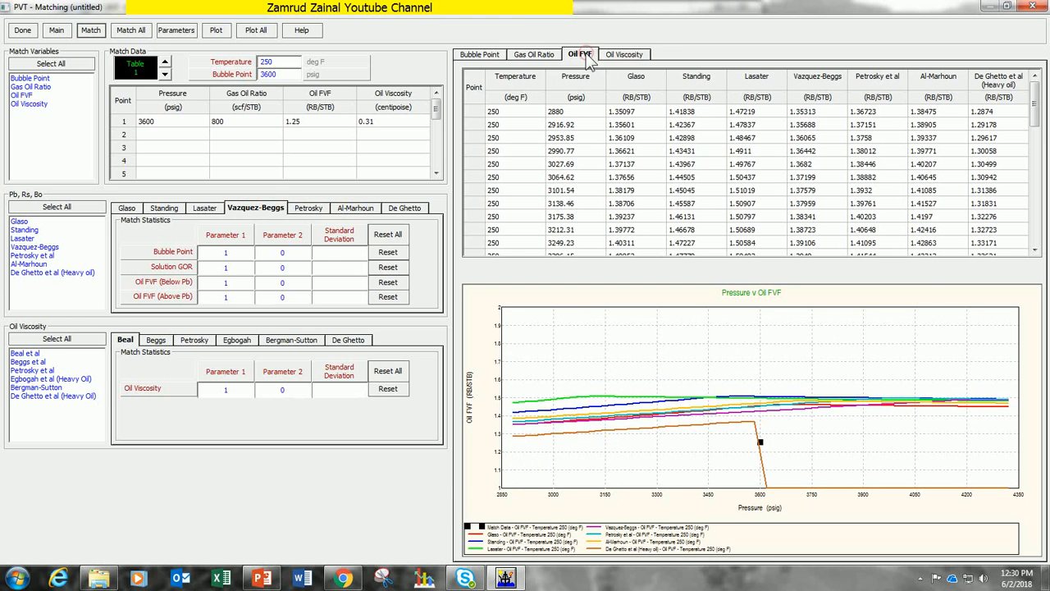
click(629, 54)
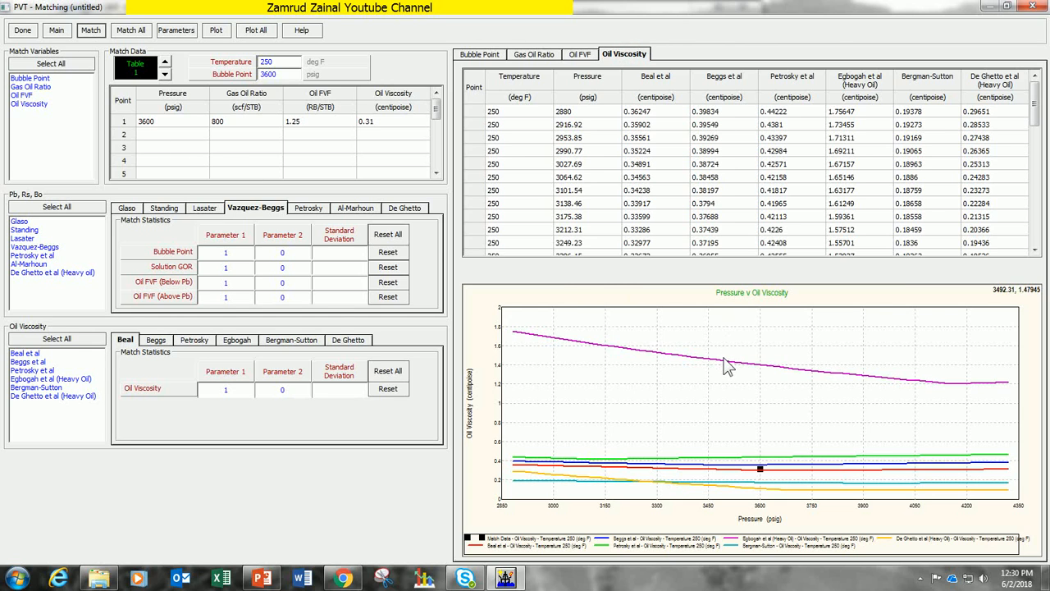
click(130, 30)
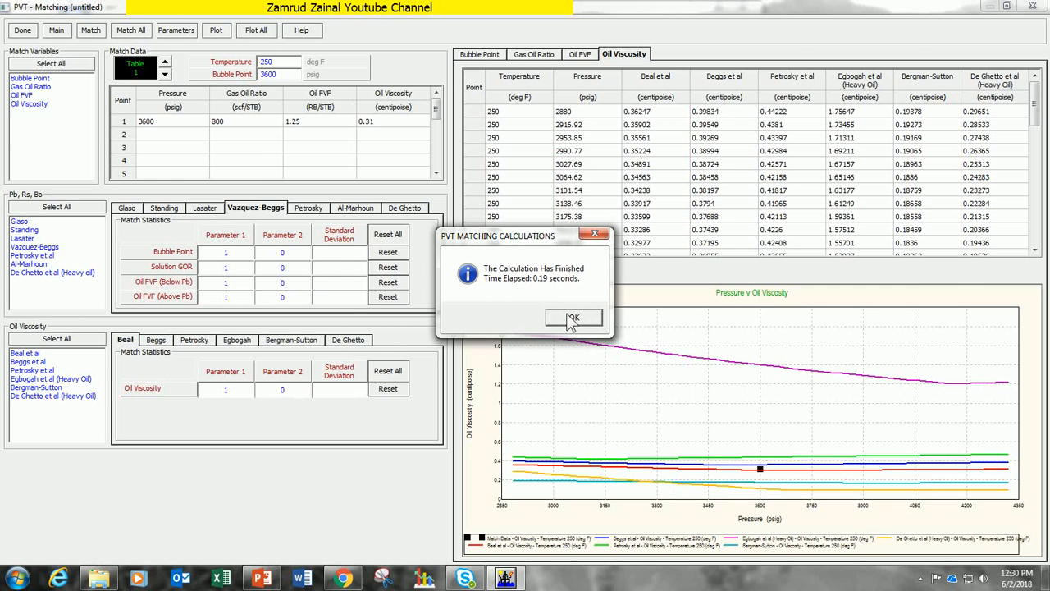
click(572, 317)
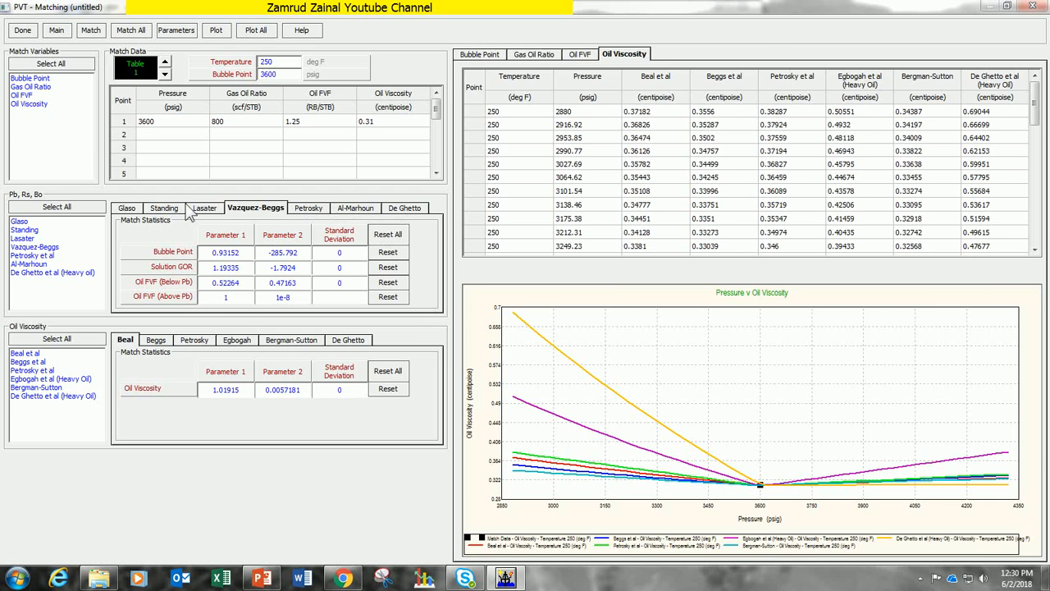
Step: Examine the matched statistics of the viscosity and Pb, Rs, Bo correlations and the oil FVF, gas oil ratio and bubble point plots
click(156, 342)
click(195, 340)
click(234, 339)
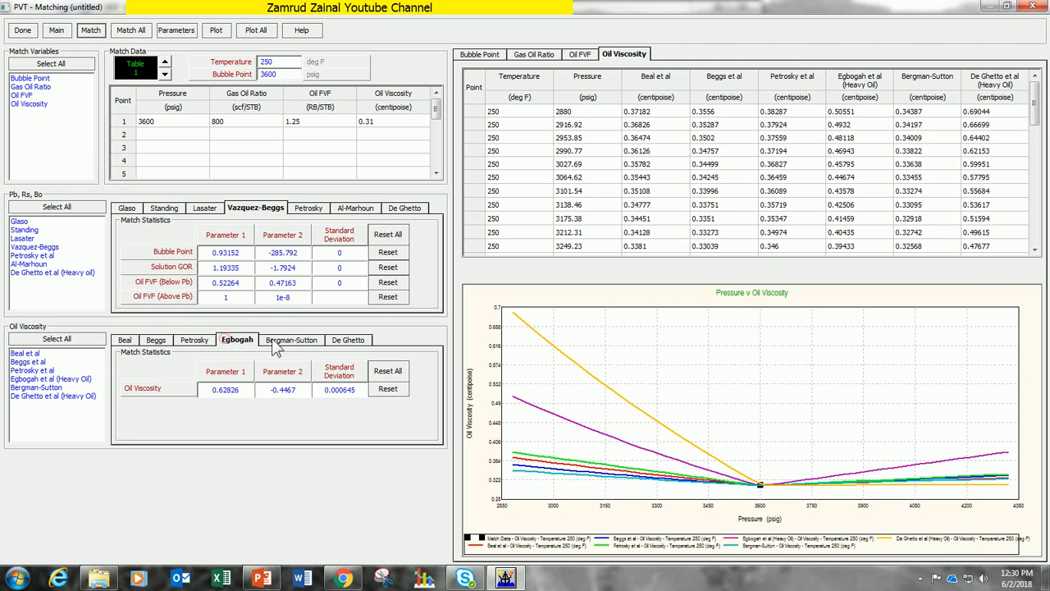
click(283, 340)
click(345, 340)
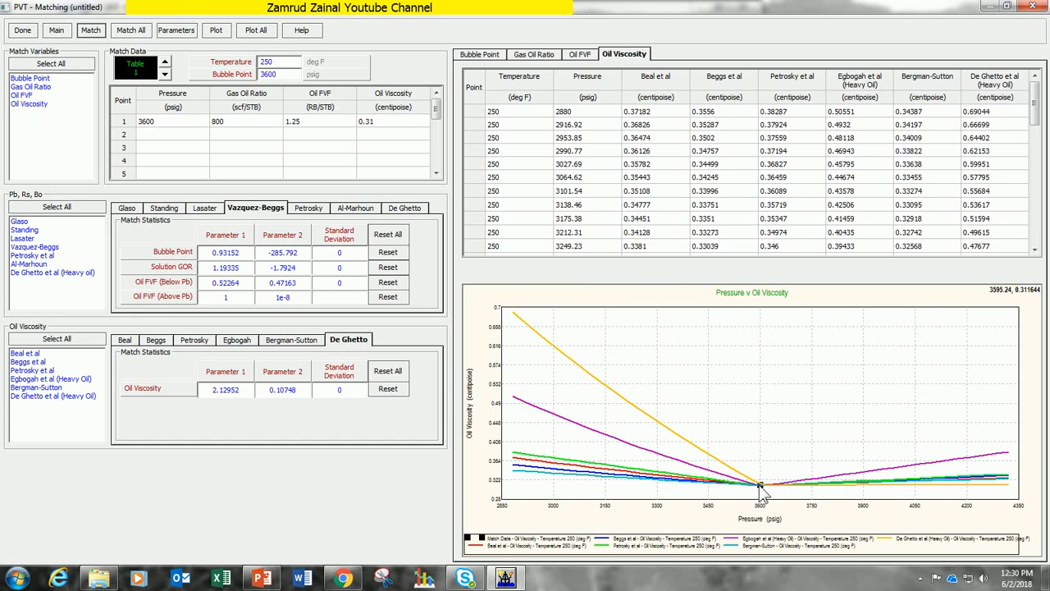
click(581, 57)
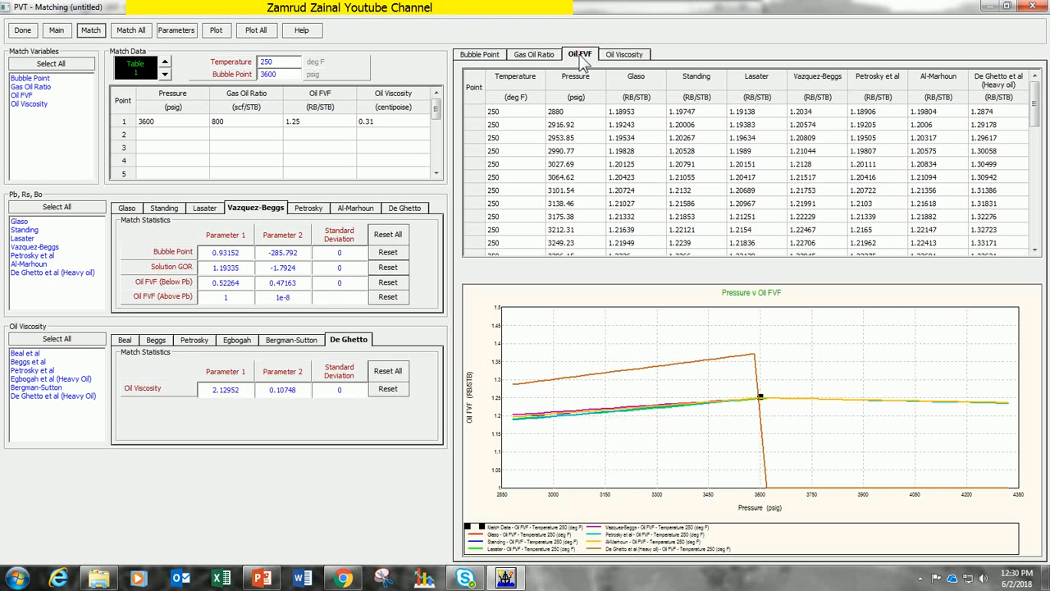
click(543, 56)
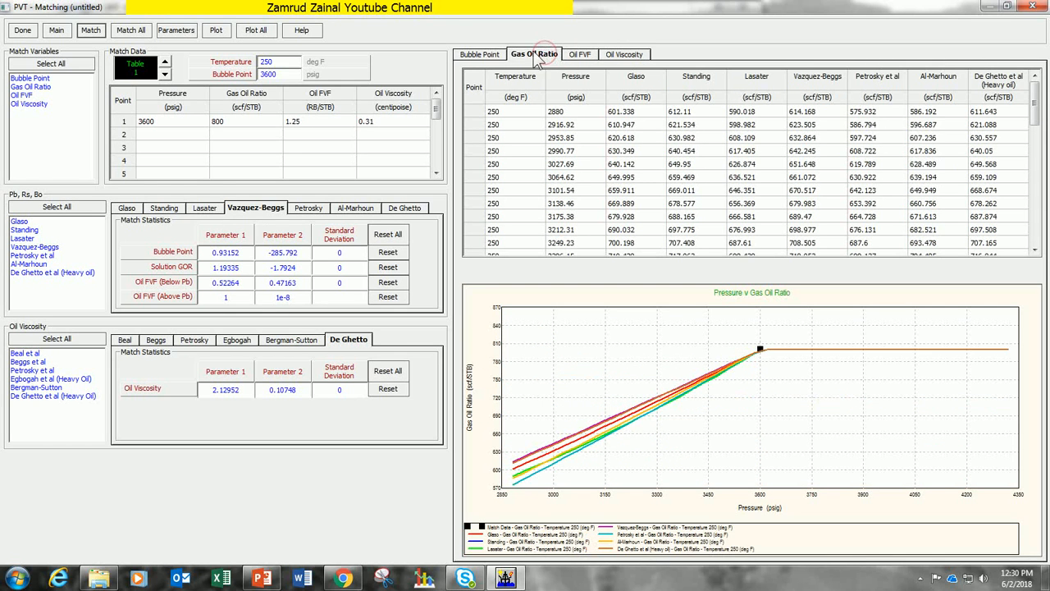
click(490, 57)
click(204, 209)
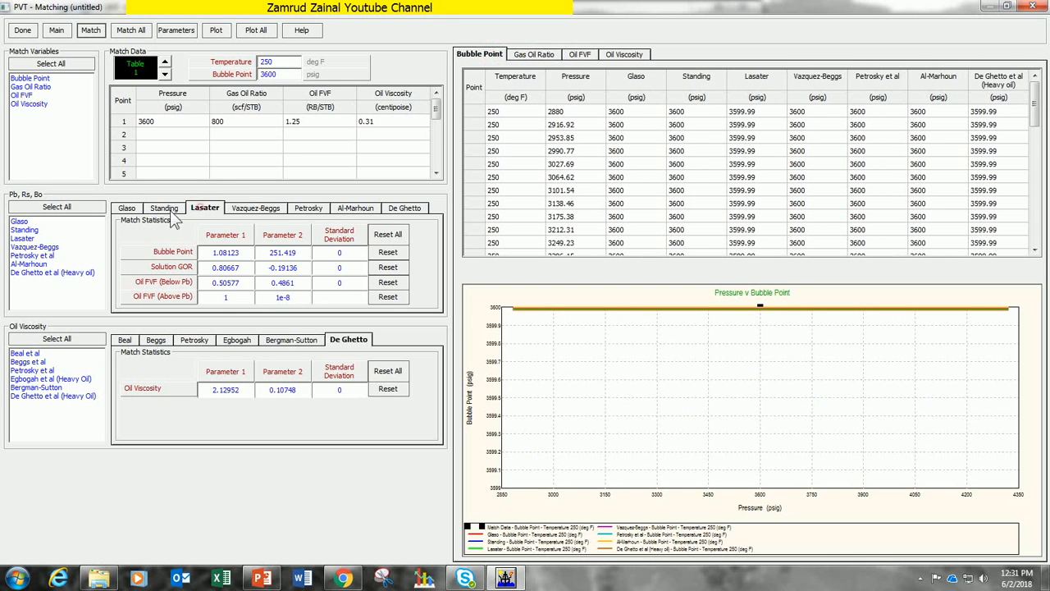
click(127, 208)
click(164, 208)
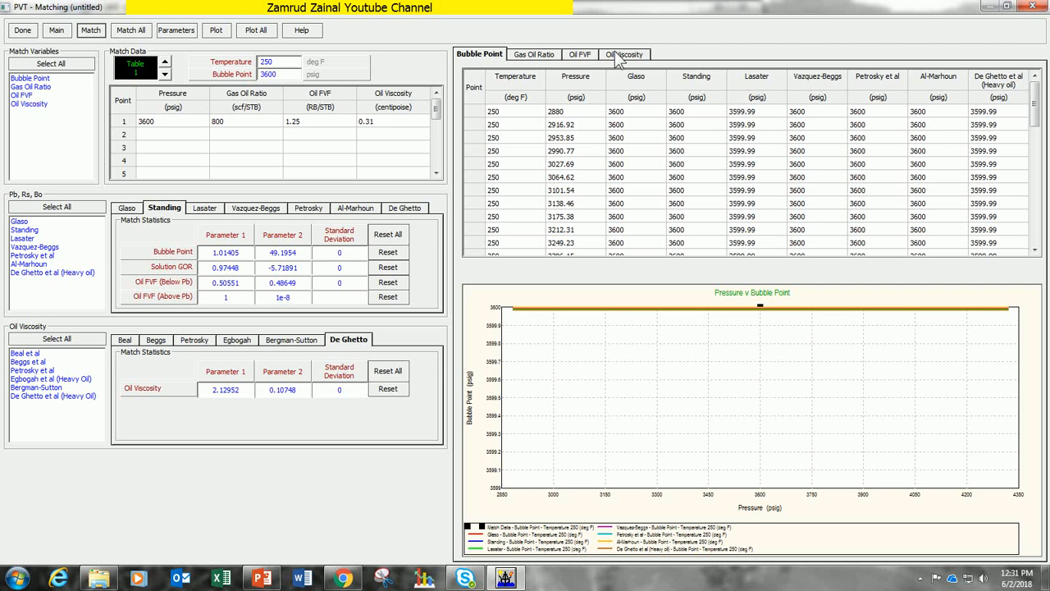
Step: Choose Glaso for Pb, Rs, Bo and Beal et al for oil viscosity in the correlation parameters, and return to the PVT input data
click(173, 33)
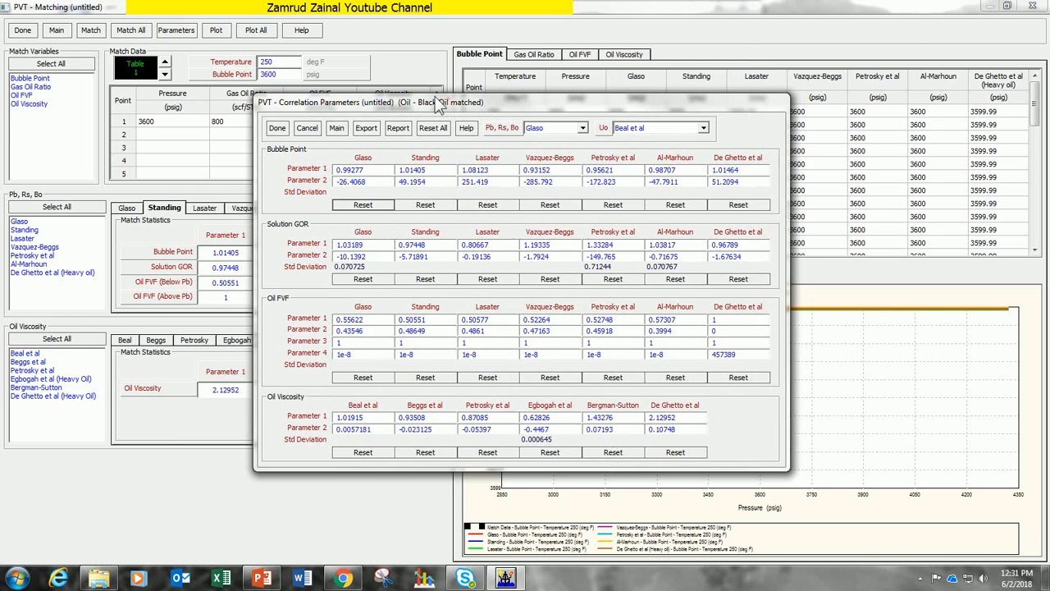
drag(446, 100, 360, 43)
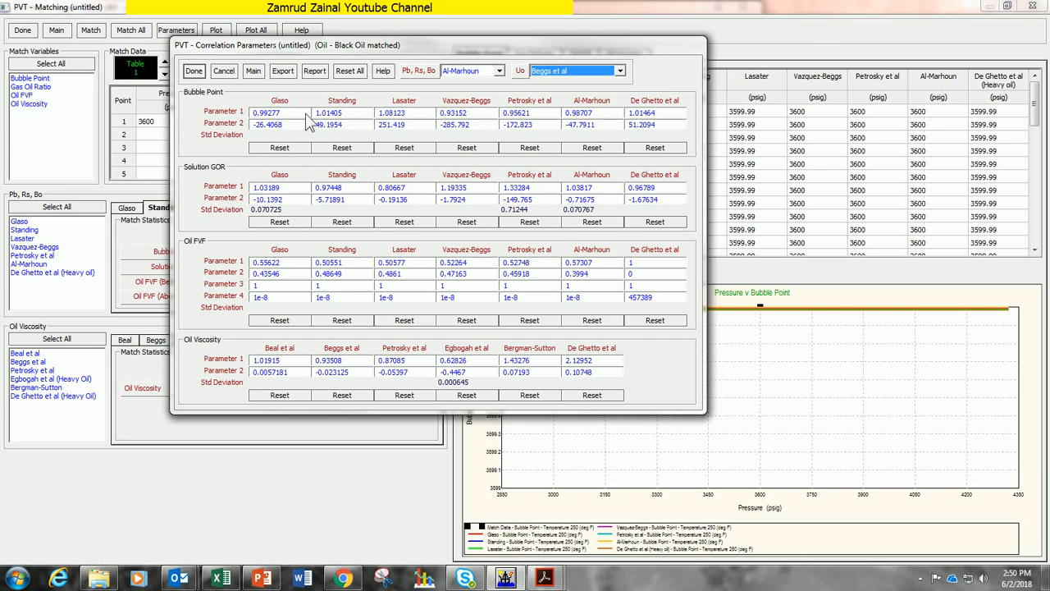
click(498, 71)
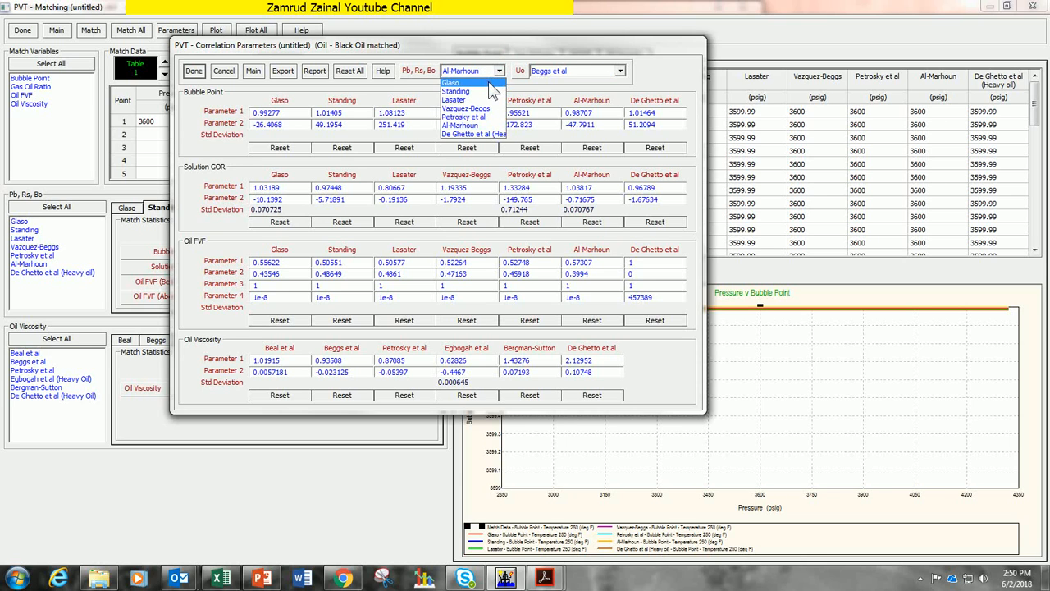
click(489, 82)
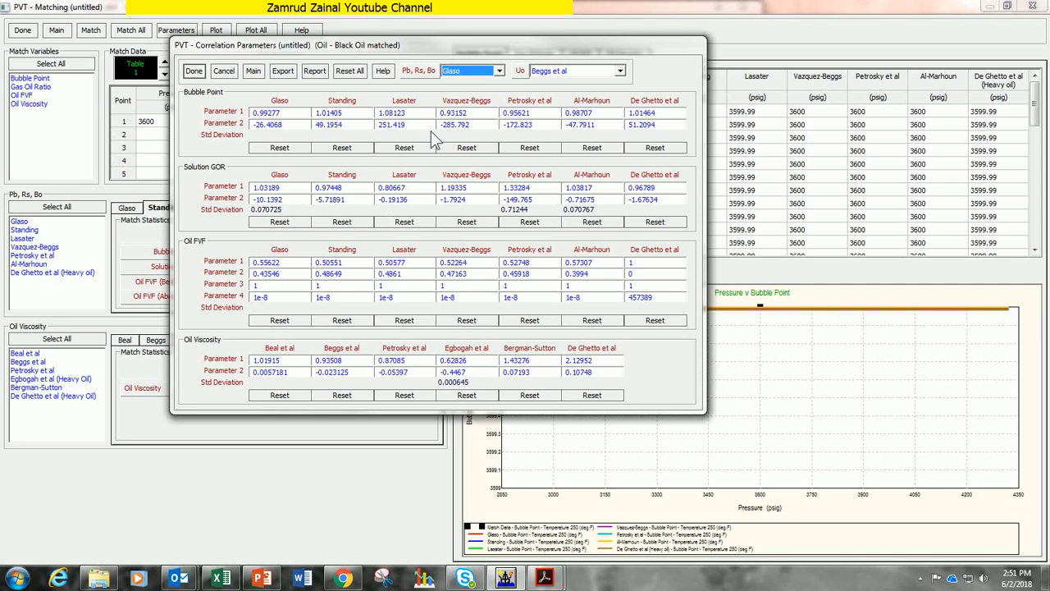
click(556, 71)
click(548, 83)
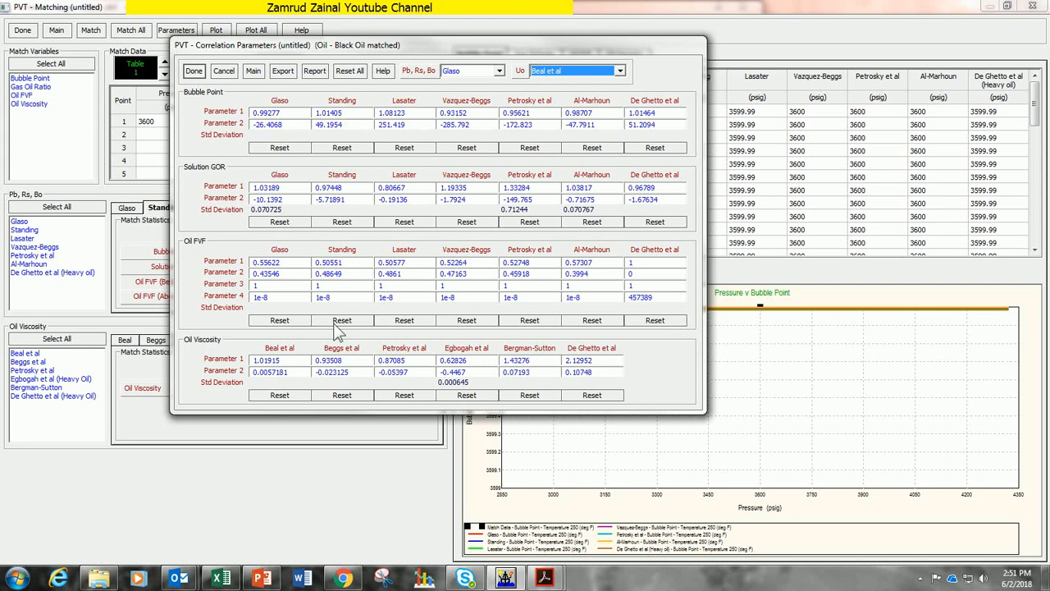
click(193, 71)
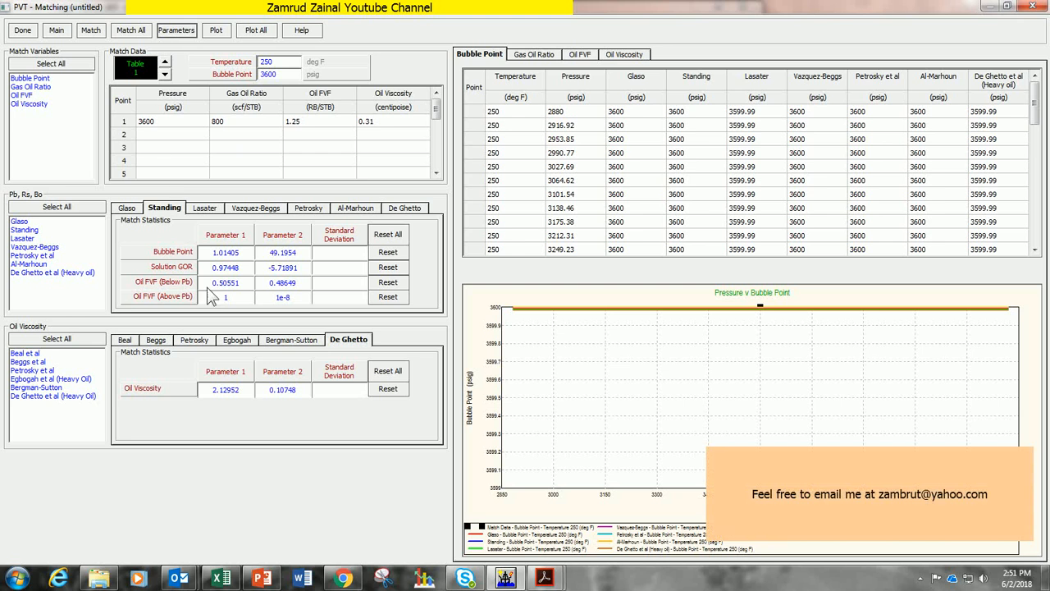
click(22, 29)
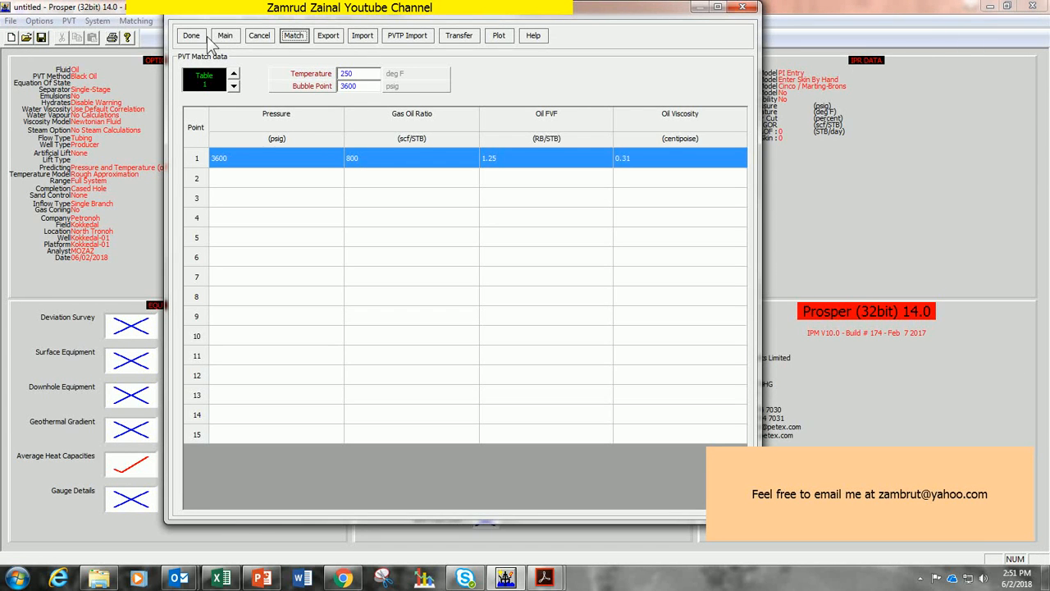
click(191, 36)
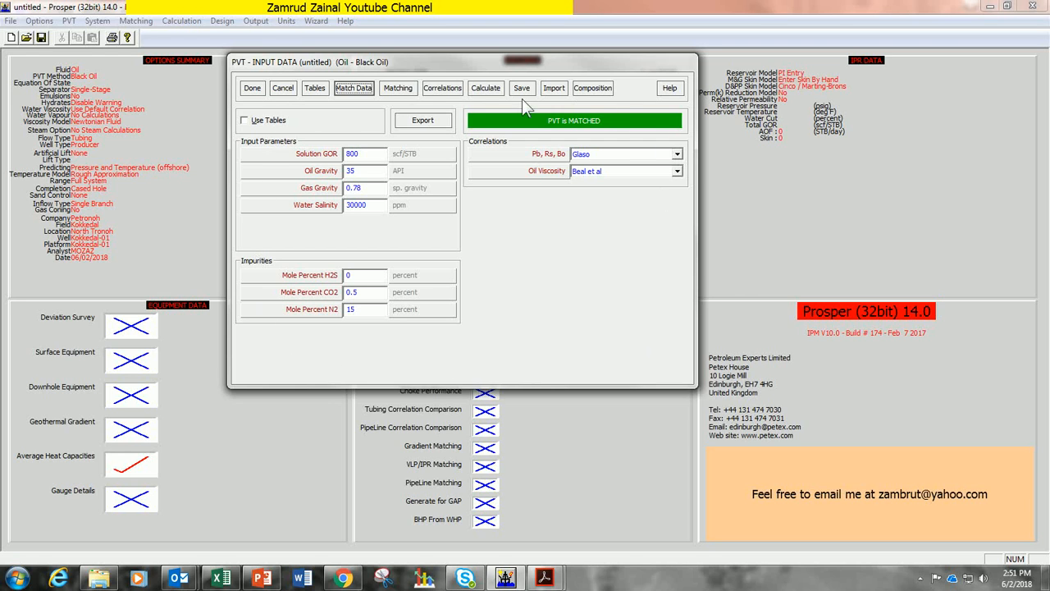
Step: Check the Pb, Rs, Bo and oil viscosity correlation selections and accept the PVT input data
click(600, 155)
click(600, 152)
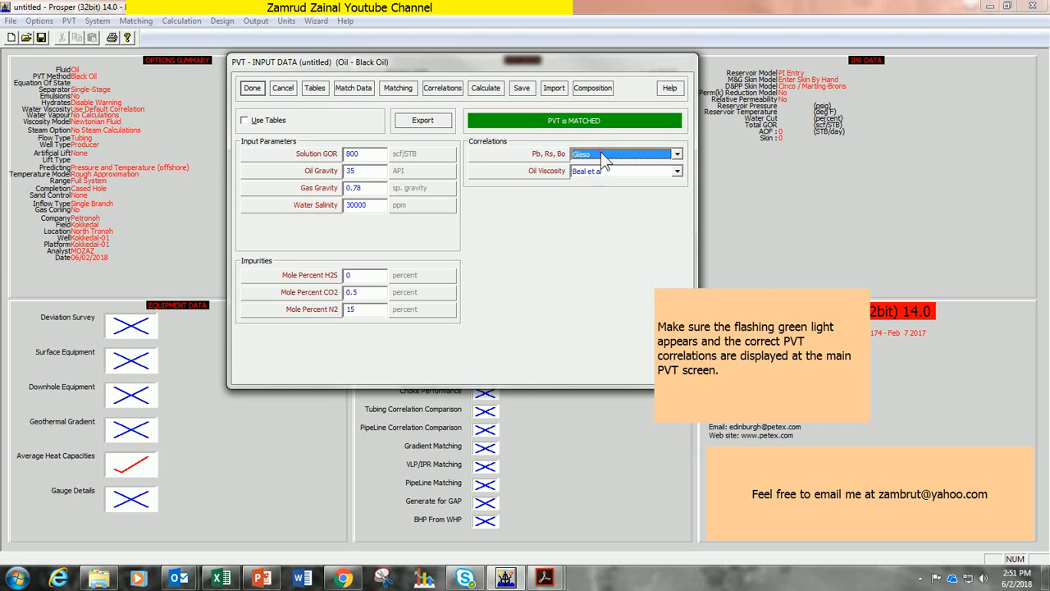
click(601, 152)
click(601, 153)
click(600, 169)
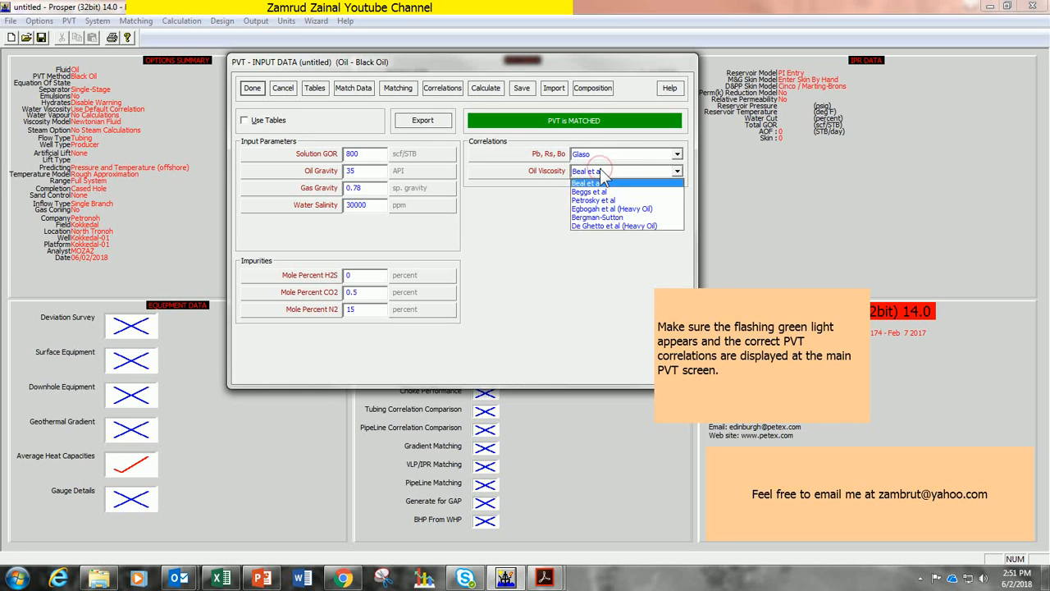
click(600, 169)
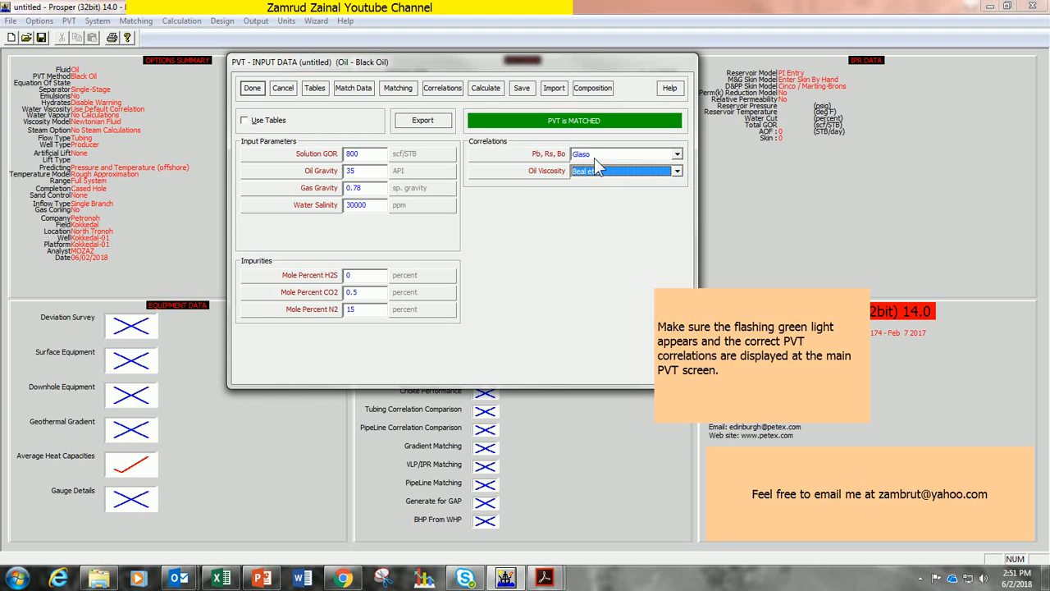
click(594, 155)
click(591, 153)
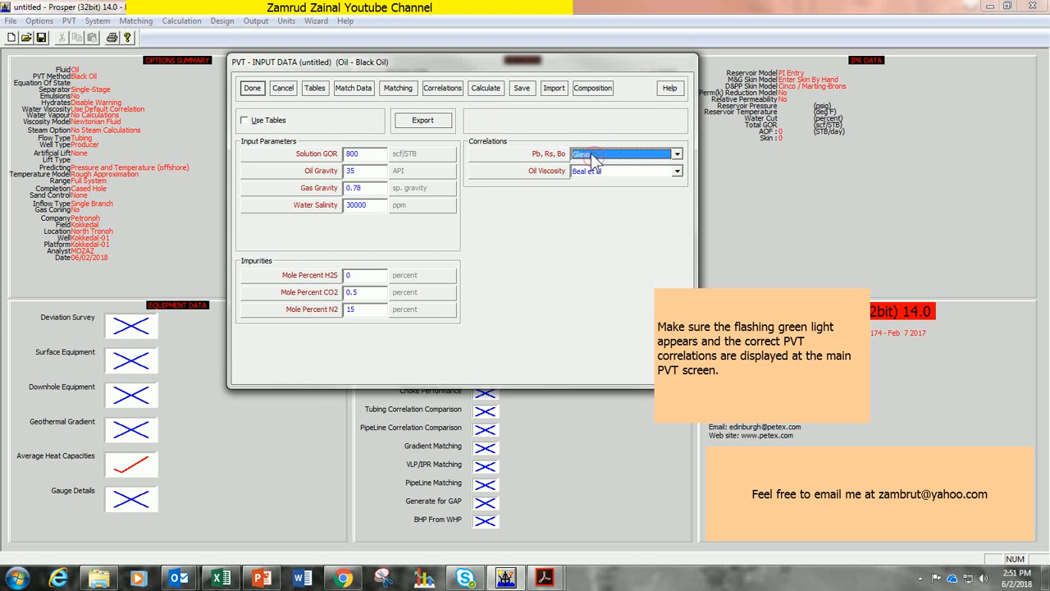
click(261, 89)
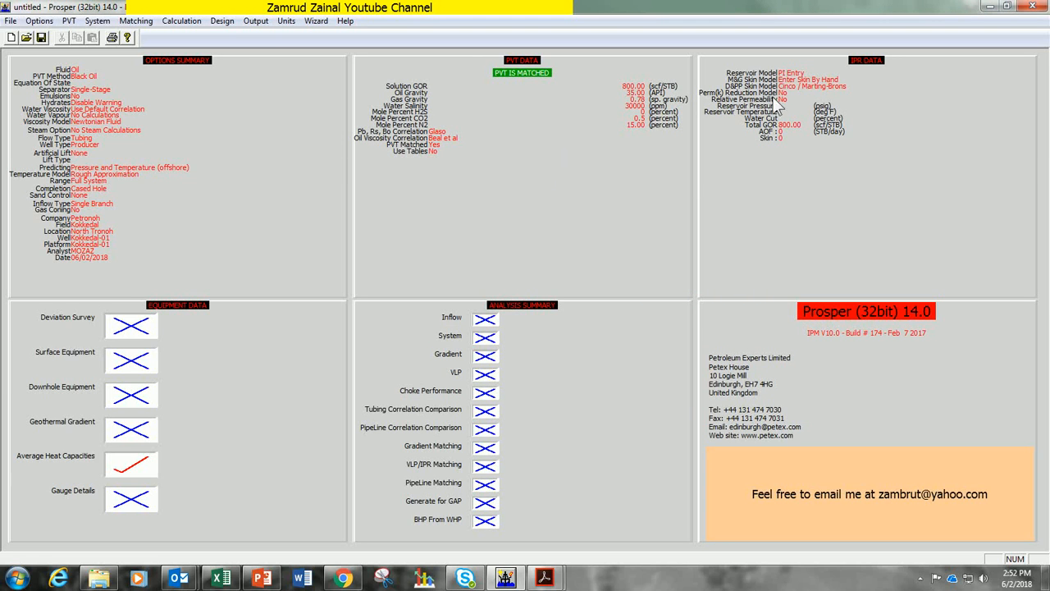
Step: Open the inflow performance data and set reservoir pressure to 3600 psig, reservoir temperature to 250 deg F and water cut to 0 percent
double_click(849, 182)
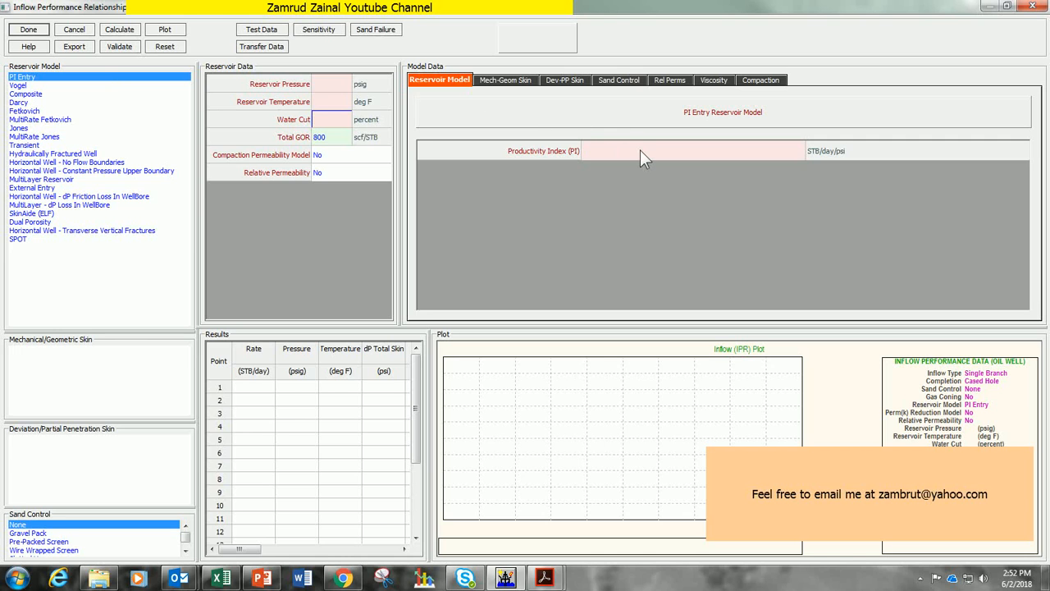
click(333, 86)
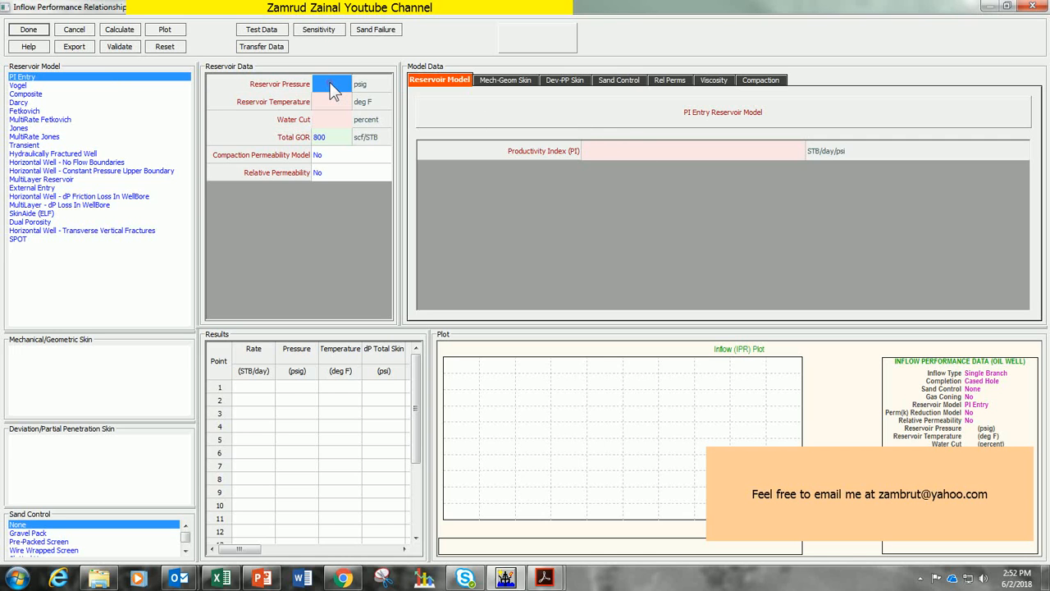
text(3600)
click(336, 101)
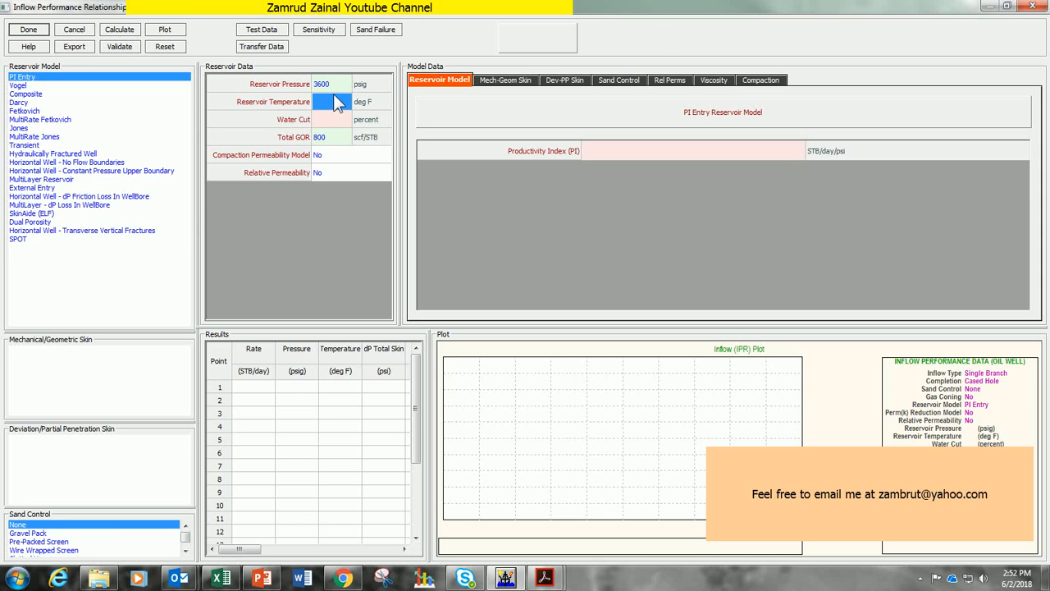
text(250)
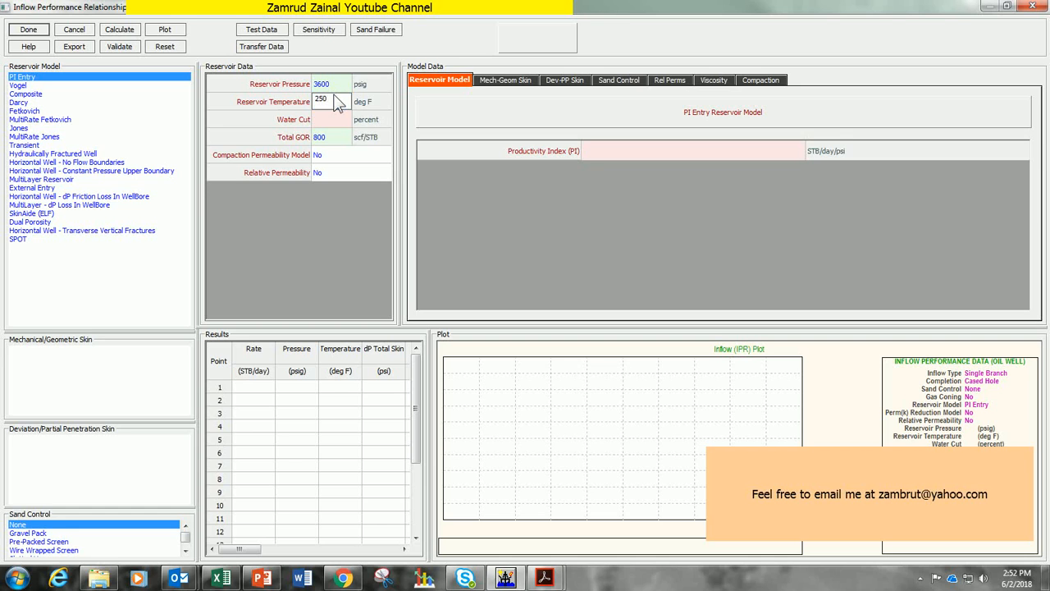
text(0)
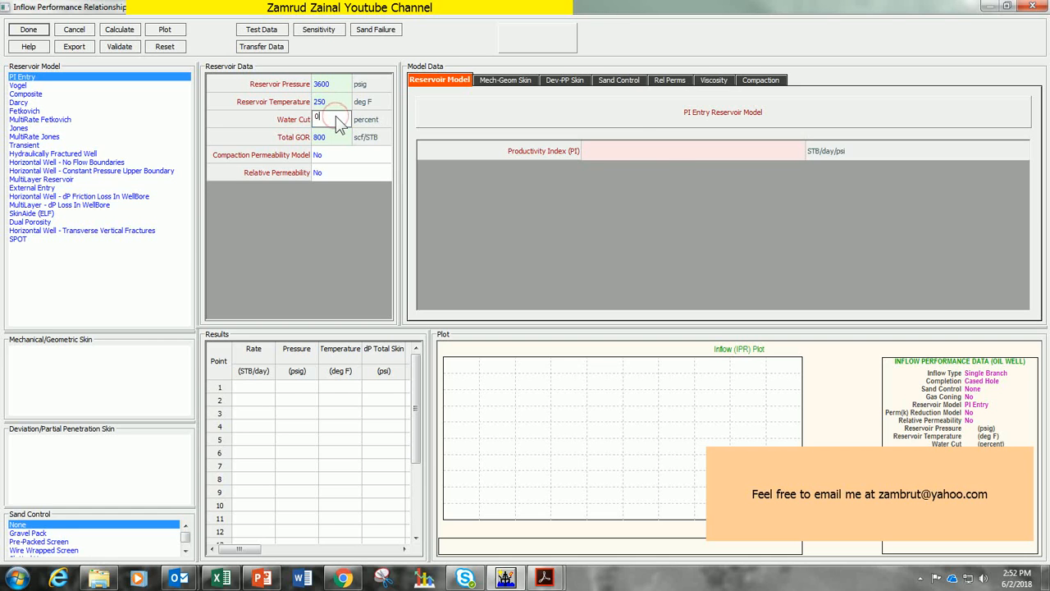
click(673, 156)
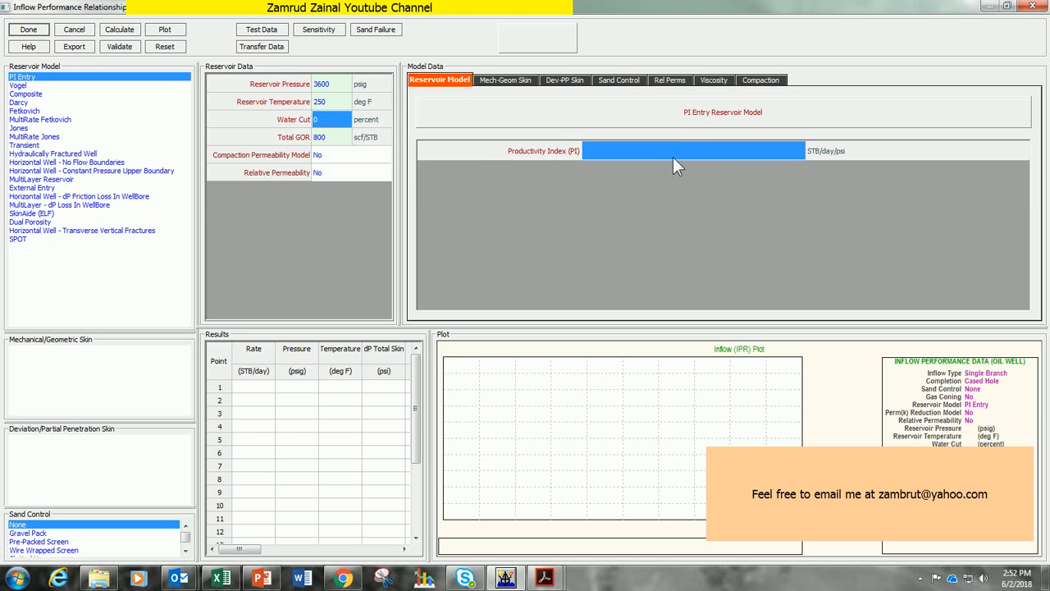
Step: Set the productivity index to 2 STB/day/psi, and validate and calculate the inflow performance data before accepting it
text(2)
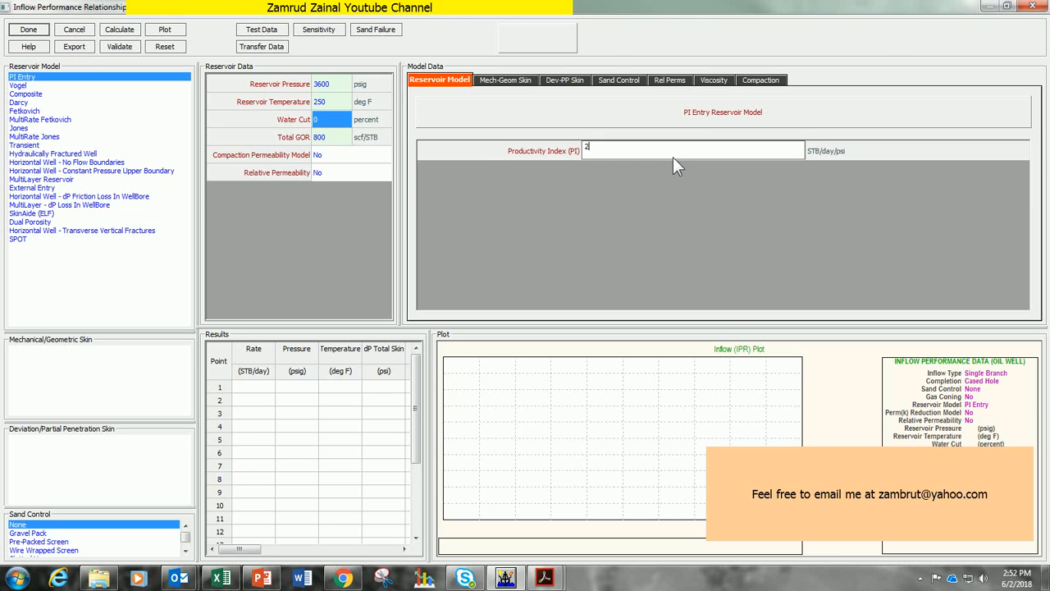
click(459, 81)
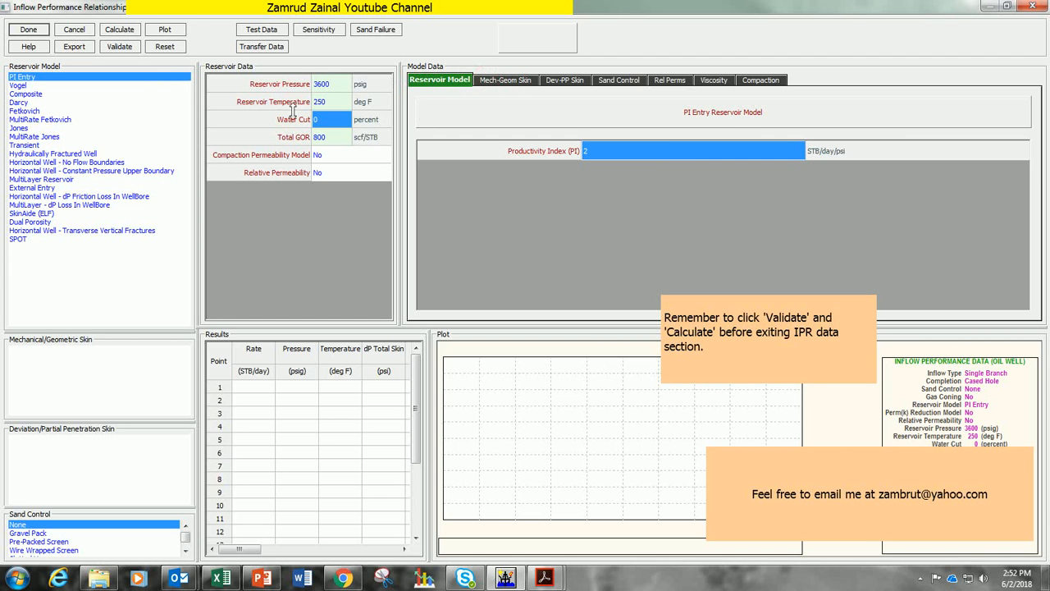
click(117, 47)
click(561, 321)
click(119, 29)
click(455, 307)
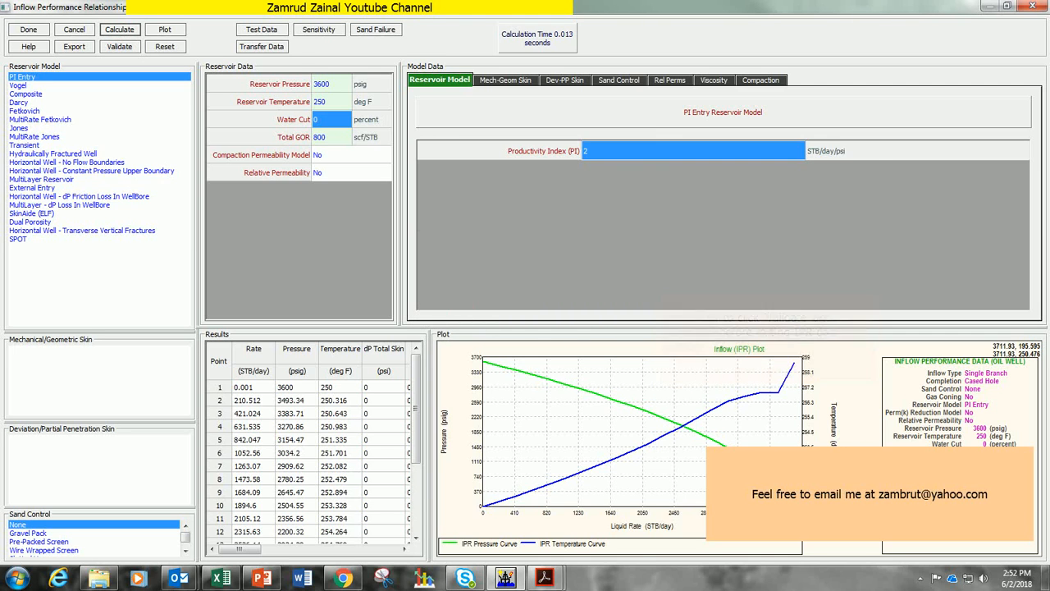
click(30, 30)
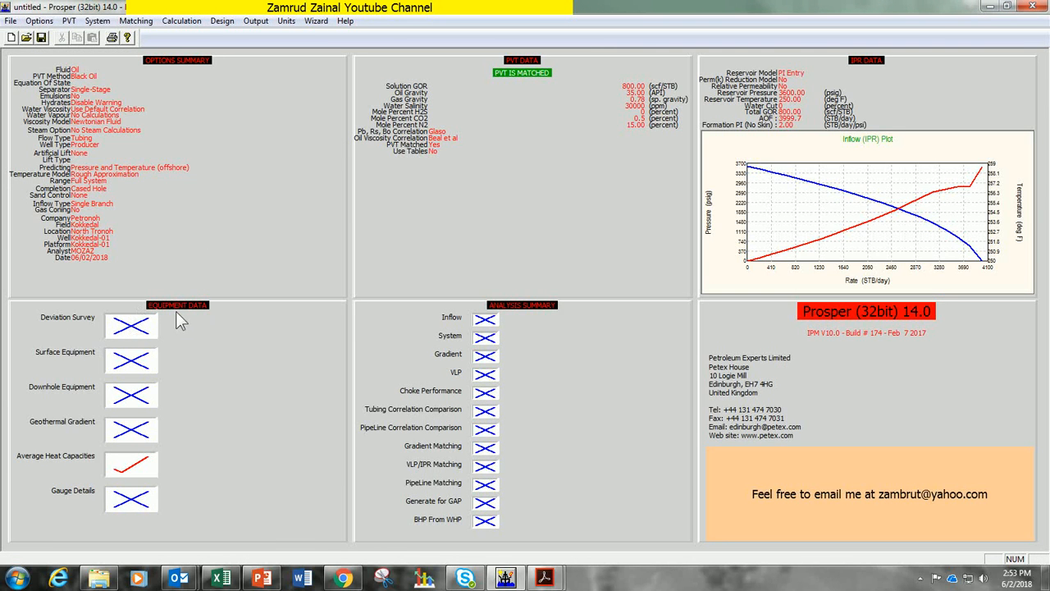
Step: Open the deviation survey and change the units of measured depth and true vertical depth to metres
click(141, 325)
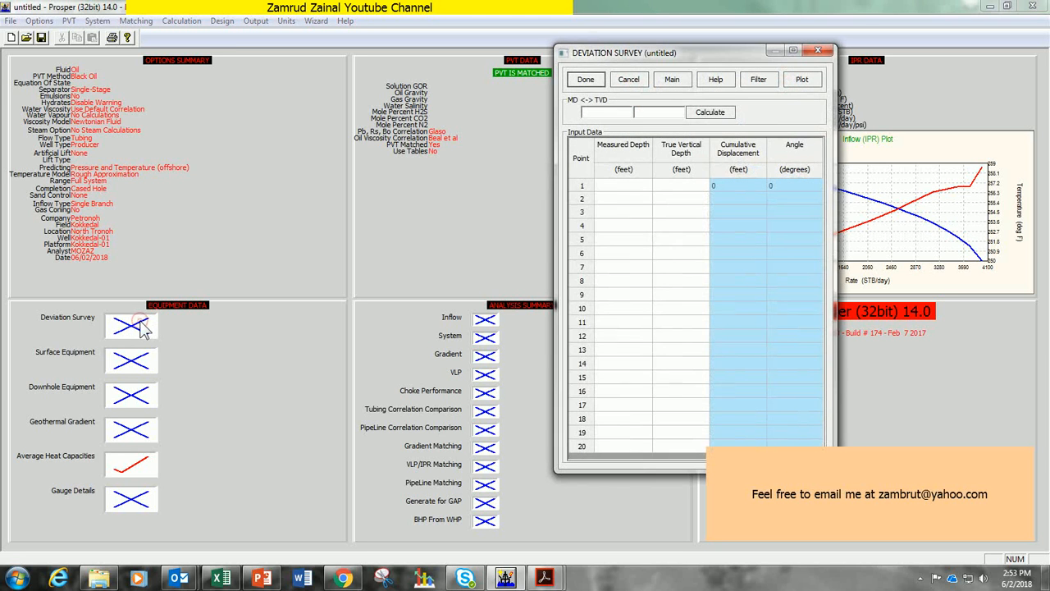
click(621, 187)
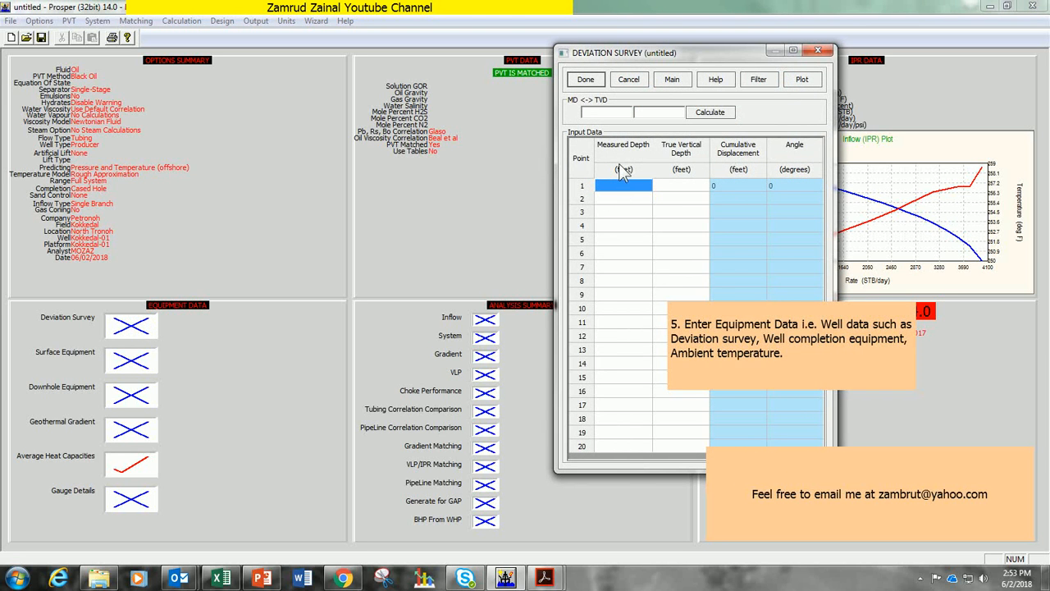
click(624, 165)
click(624, 165)
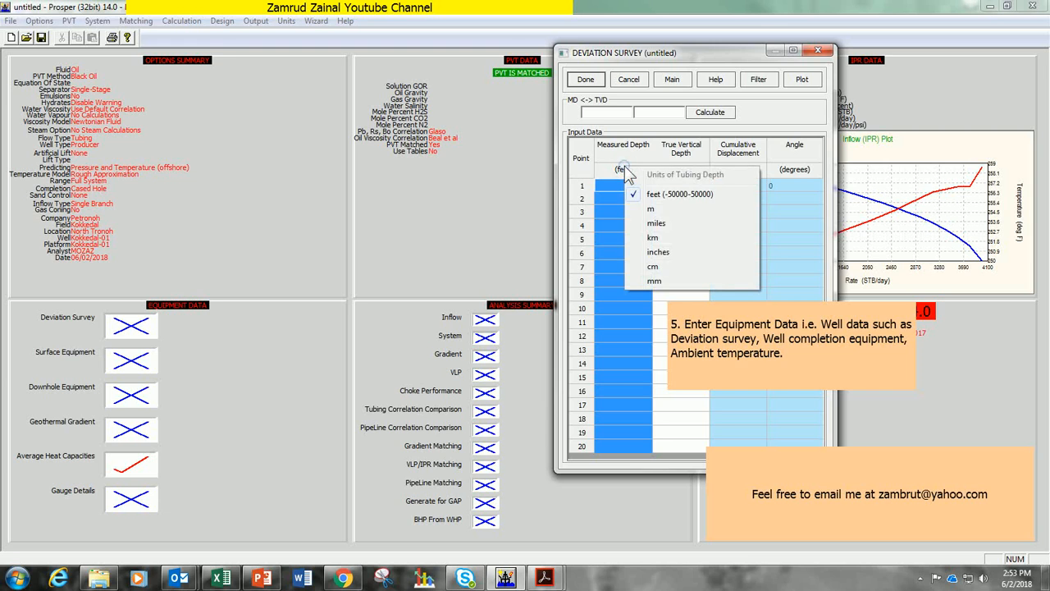
click(653, 208)
click(678, 174)
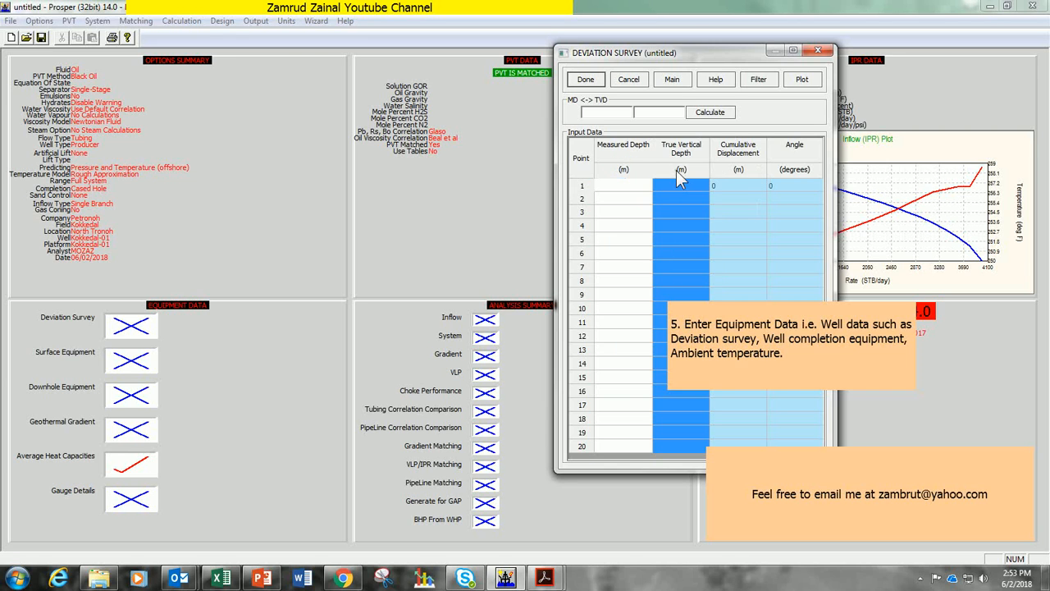
click(676, 170)
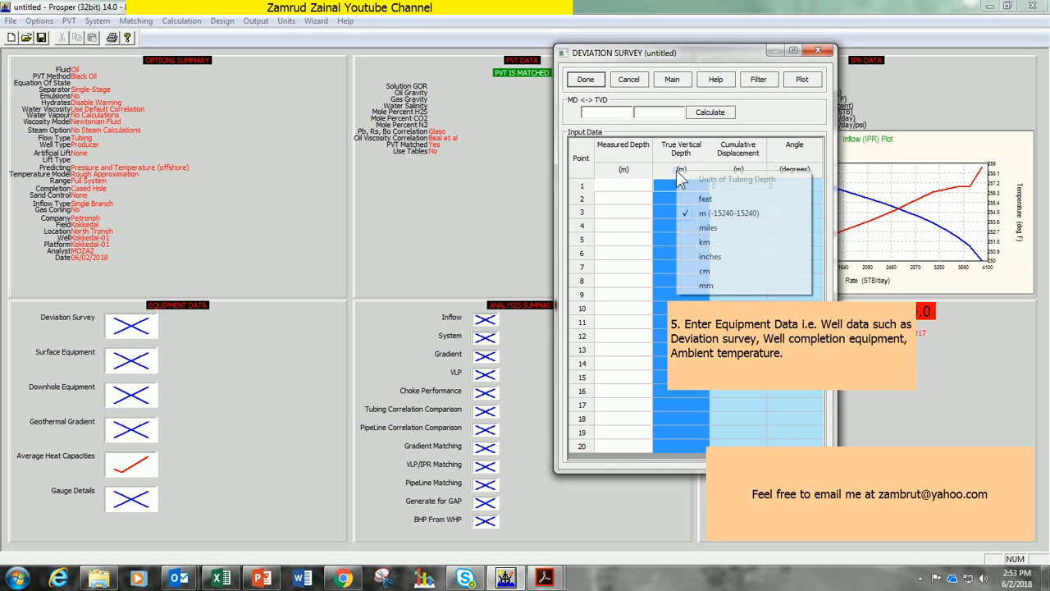
click(715, 214)
Step: Enter three deviation survey points with equal measured and true vertical depths of 0, 25 and 2050 m, and accept the survey
click(637, 186)
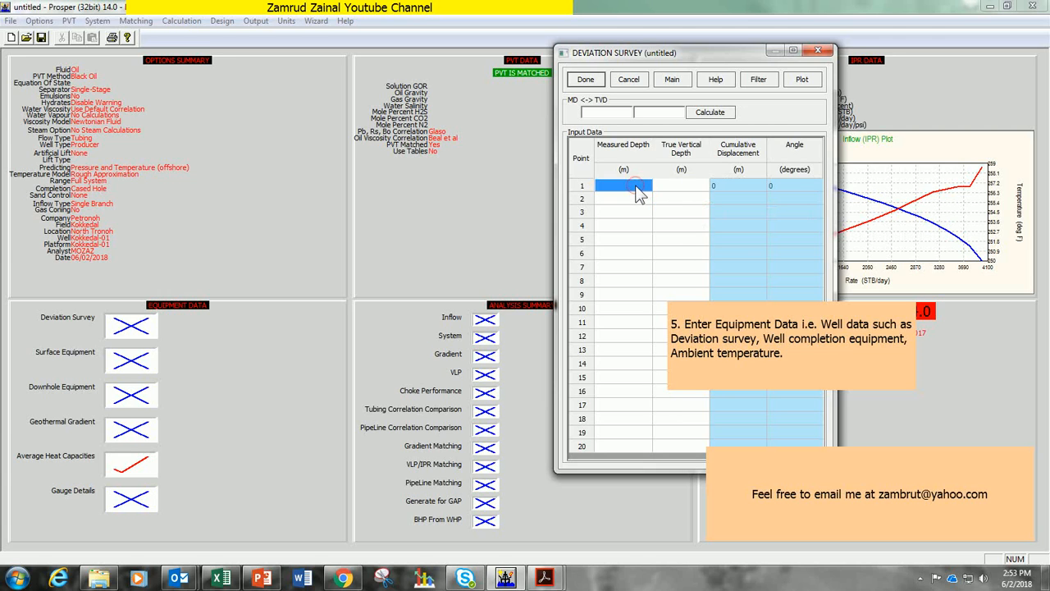
text(0)
key(Tab)
text(0)
key(Tab)
text(25)
key(Tab)
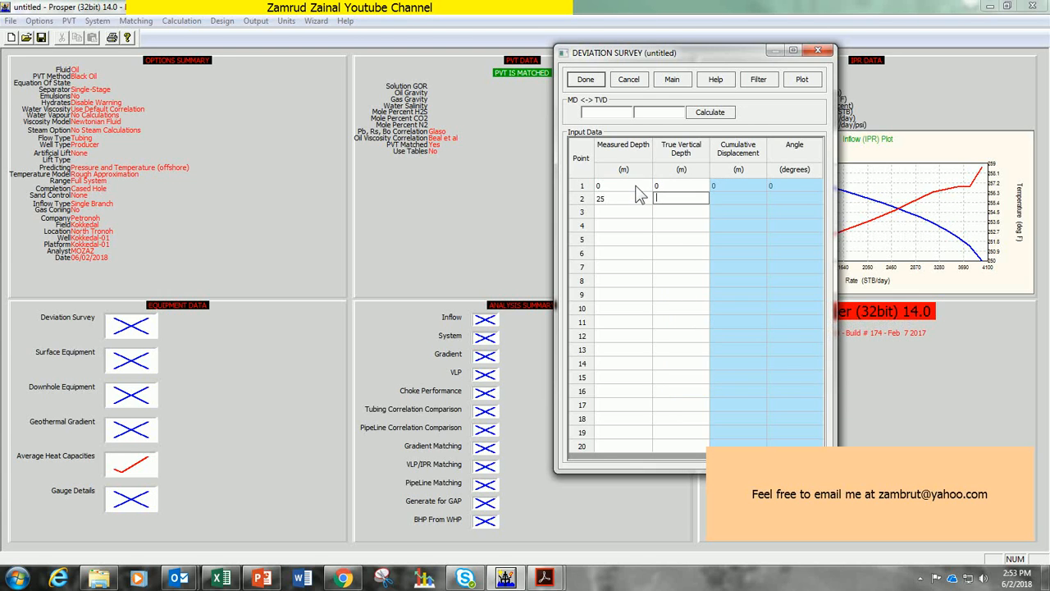
text(25)
key(Tab)
text(2050)
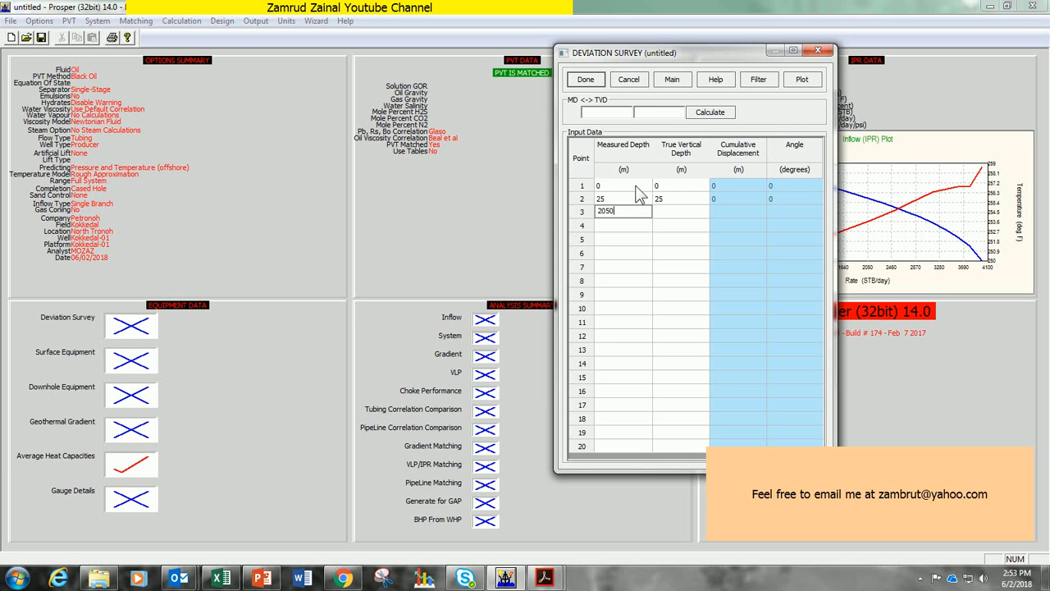
key(Tab)
text(2050)
key(Return)
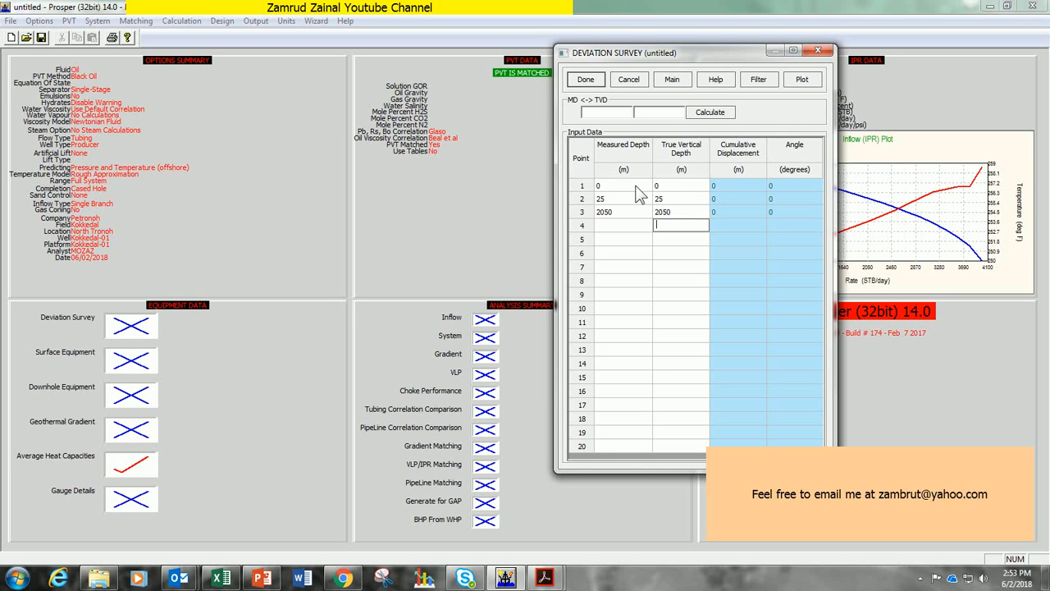
click(624, 186)
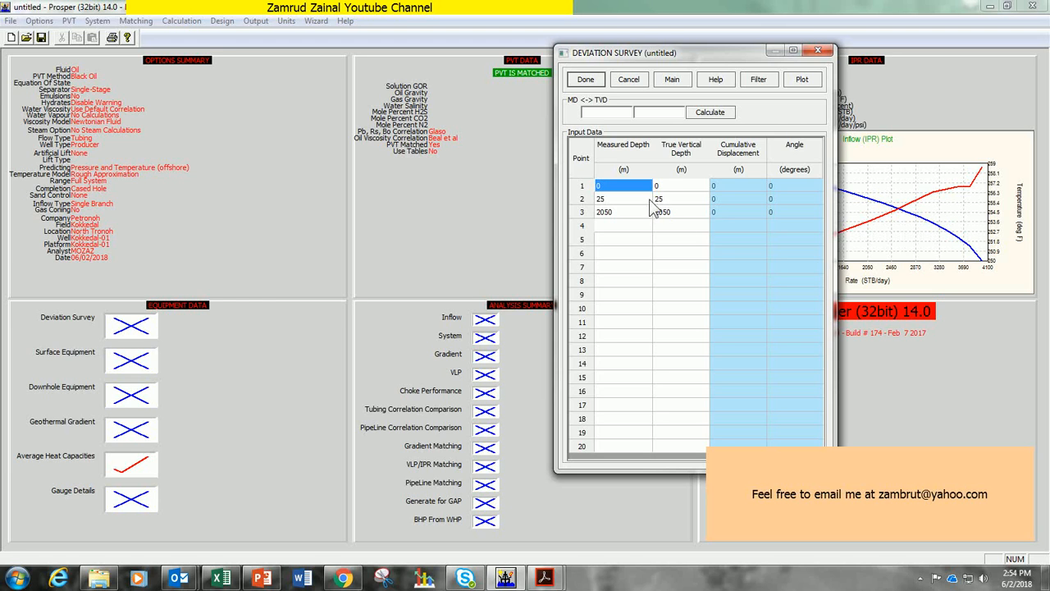
click(680, 215)
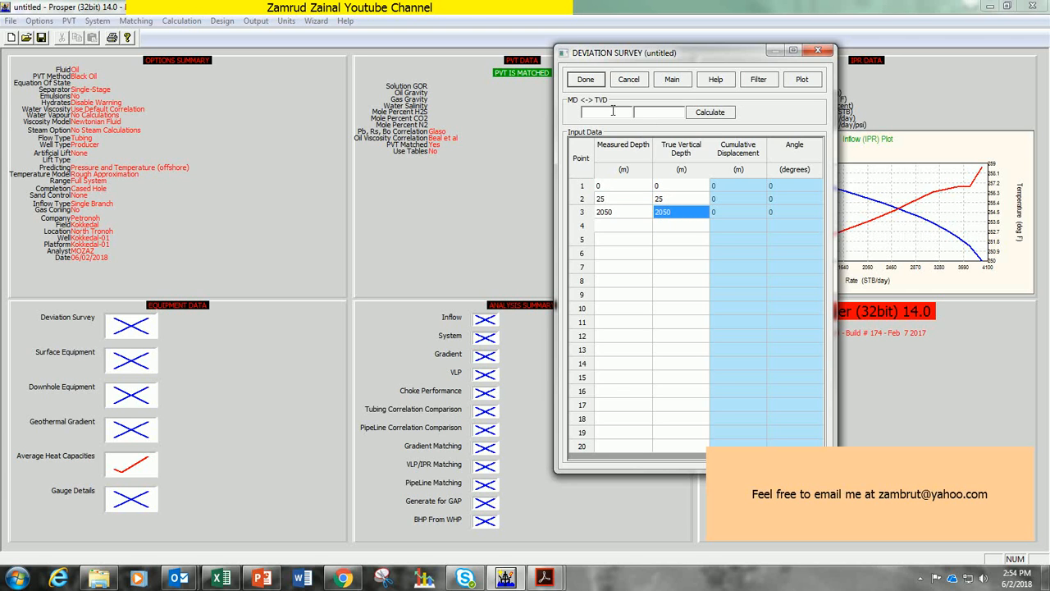
click(591, 78)
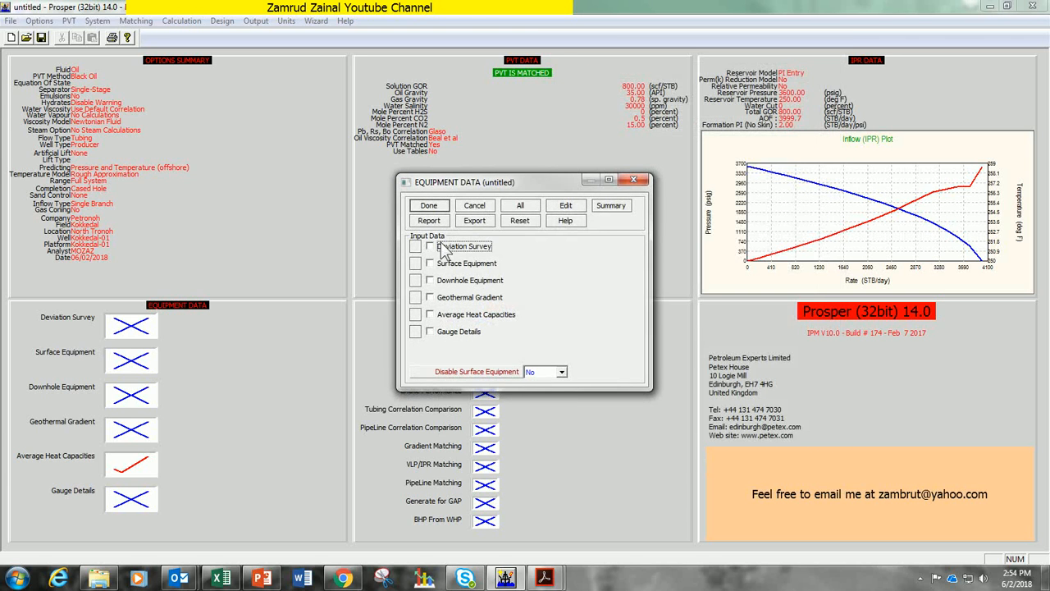
Step: Open the downhole equipment data and add Tubing, SSSV and Tubing as points 2 to 4 below the Xmas Tree
click(416, 281)
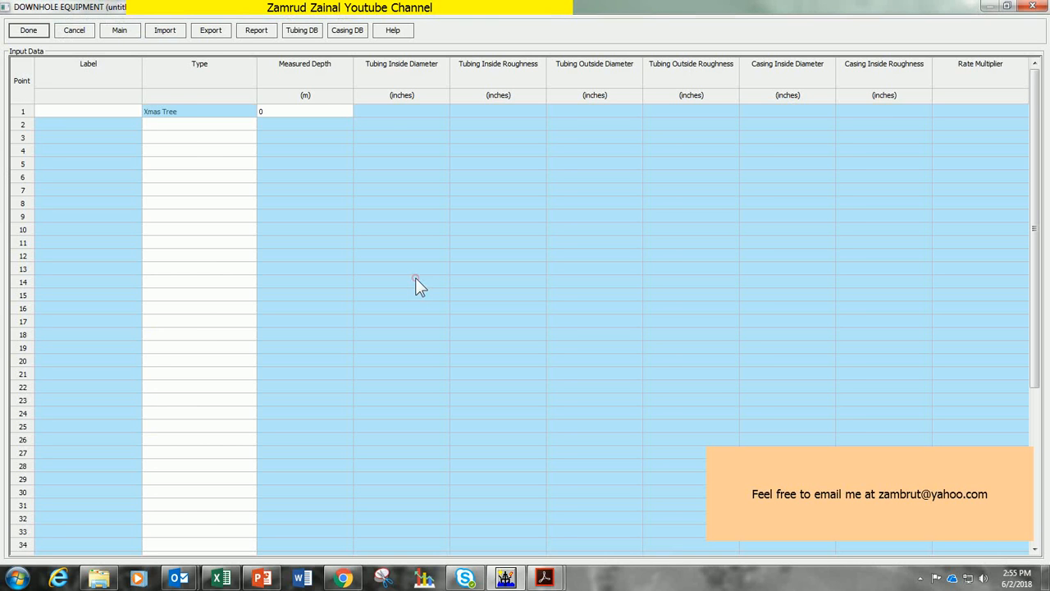
click(193, 127)
click(193, 127)
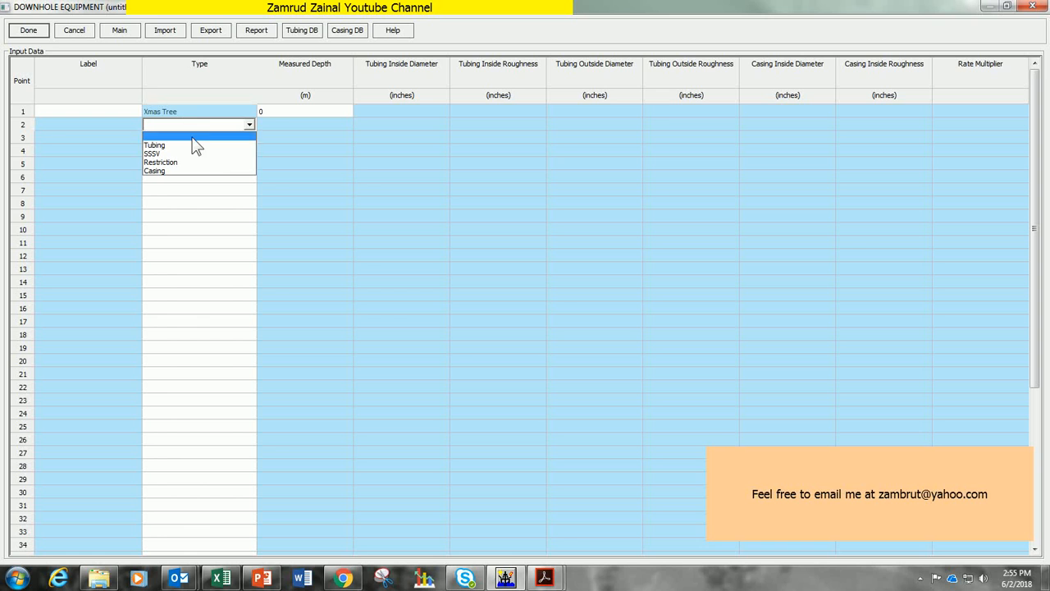
click(197, 149)
click(204, 139)
click(204, 140)
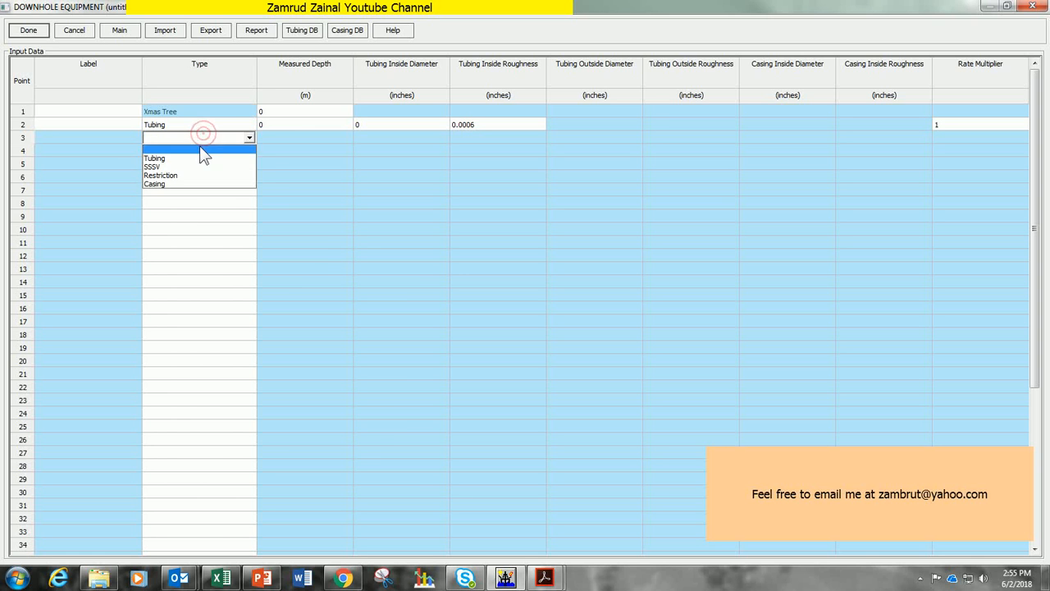
click(200, 166)
click(205, 150)
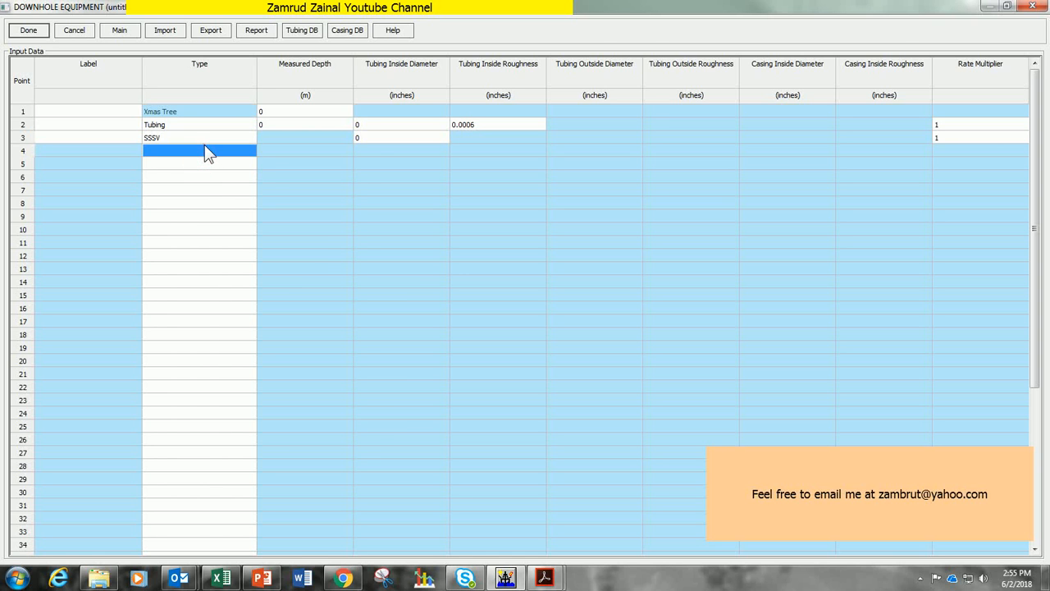
click(205, 150)
click(202, 170)
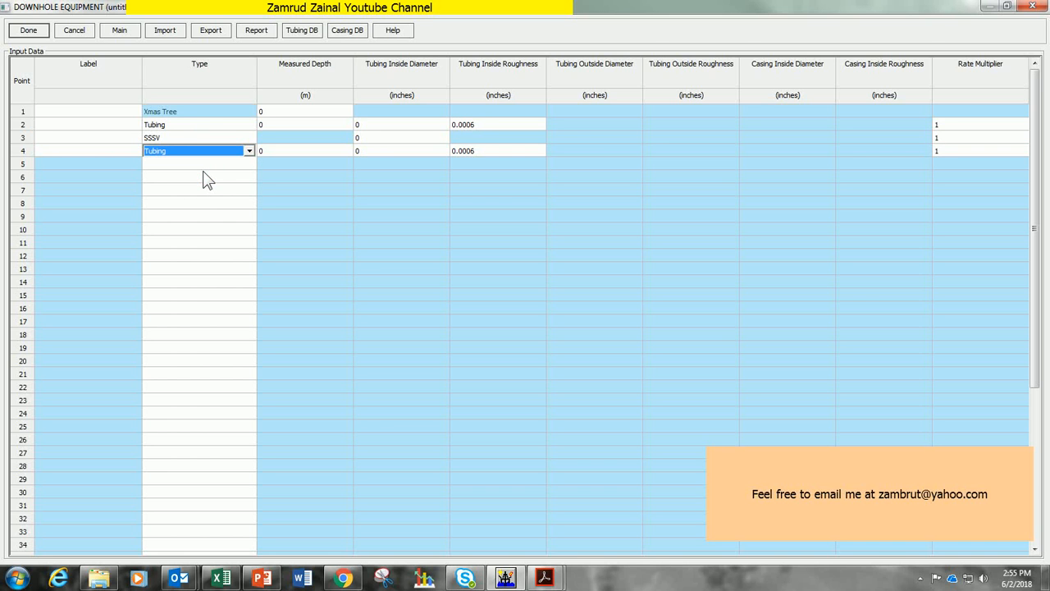
Step: Add a Restriction as point 5 and a Tubing as point 6 of the downhole equipment
click(191, 166)
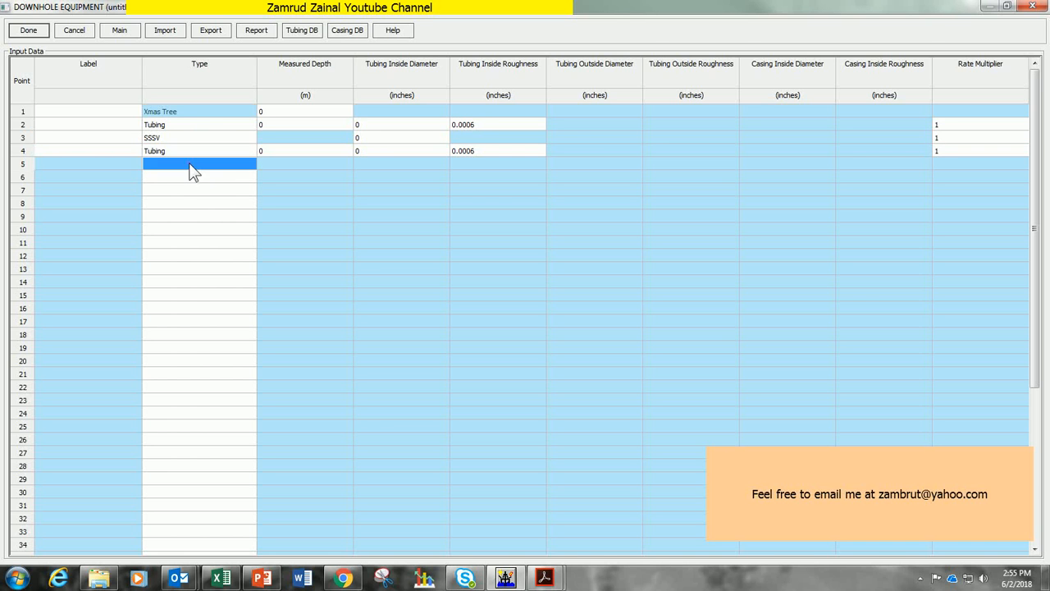
click(189, 164)
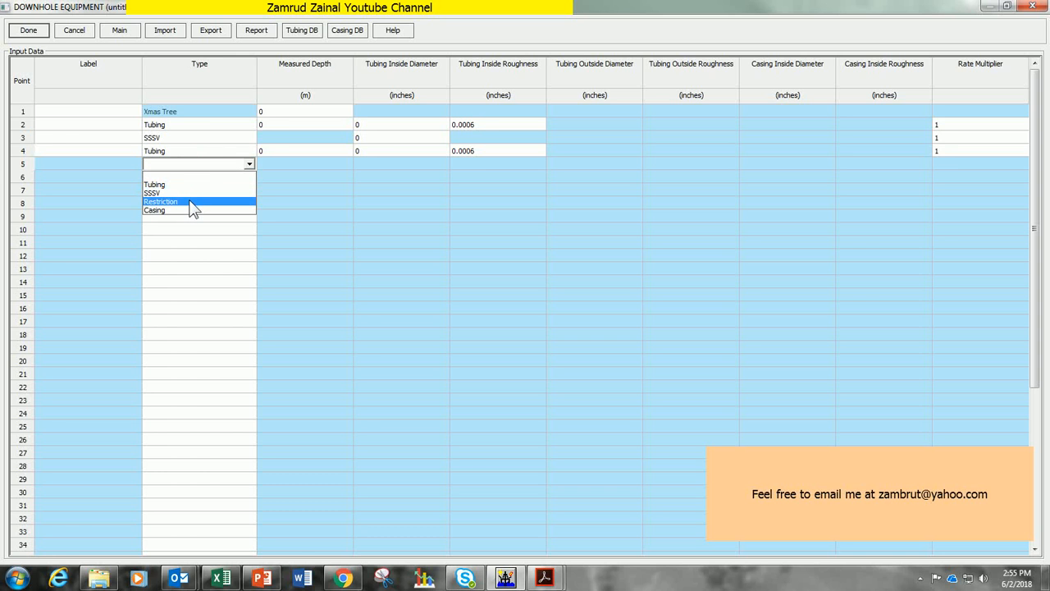
click(190, 203)
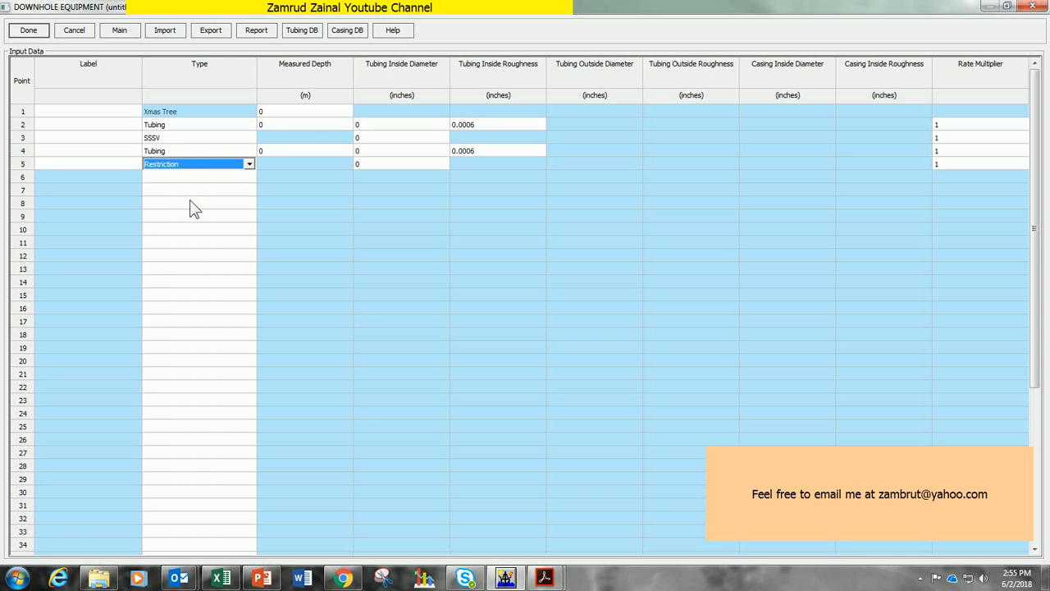
click(191, 178)
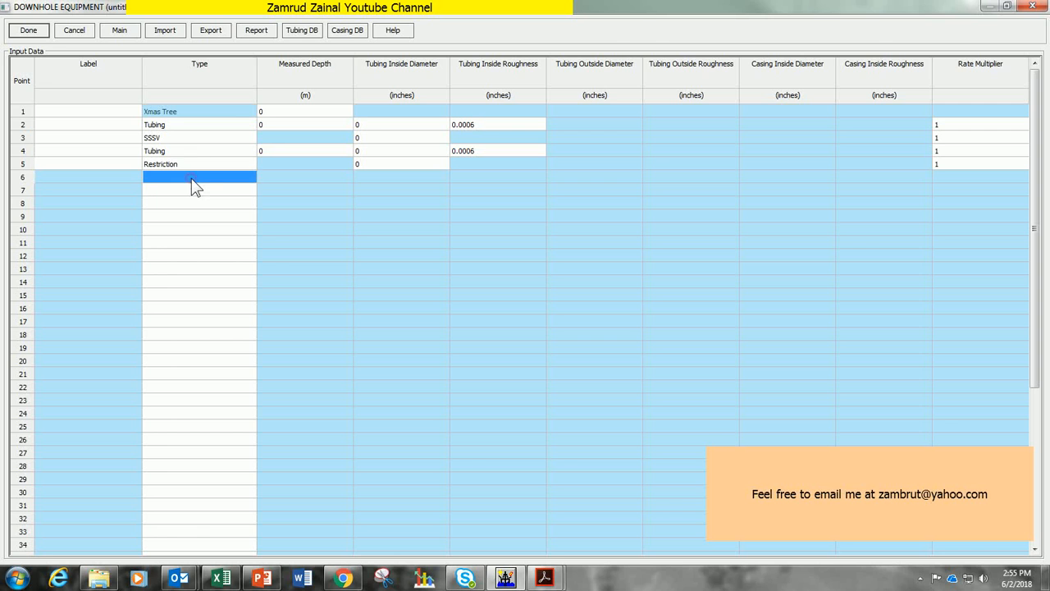
click(192, 178)
click(191, 197)
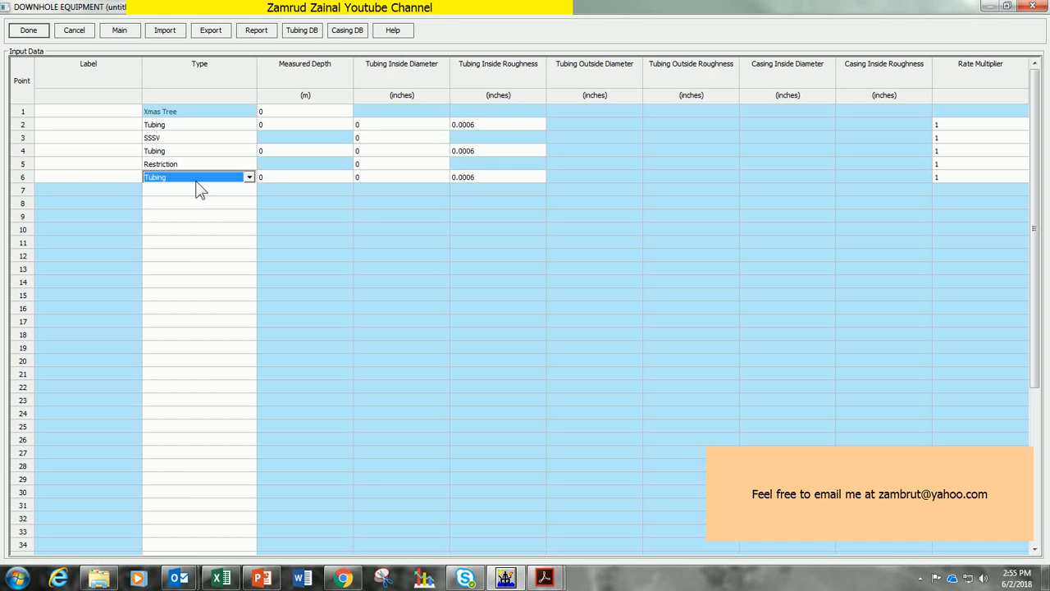
Step: Label the restriction at point 5 Tester Valve and the tubing at points 2 and 4 Drillpipe
click(291, 179)
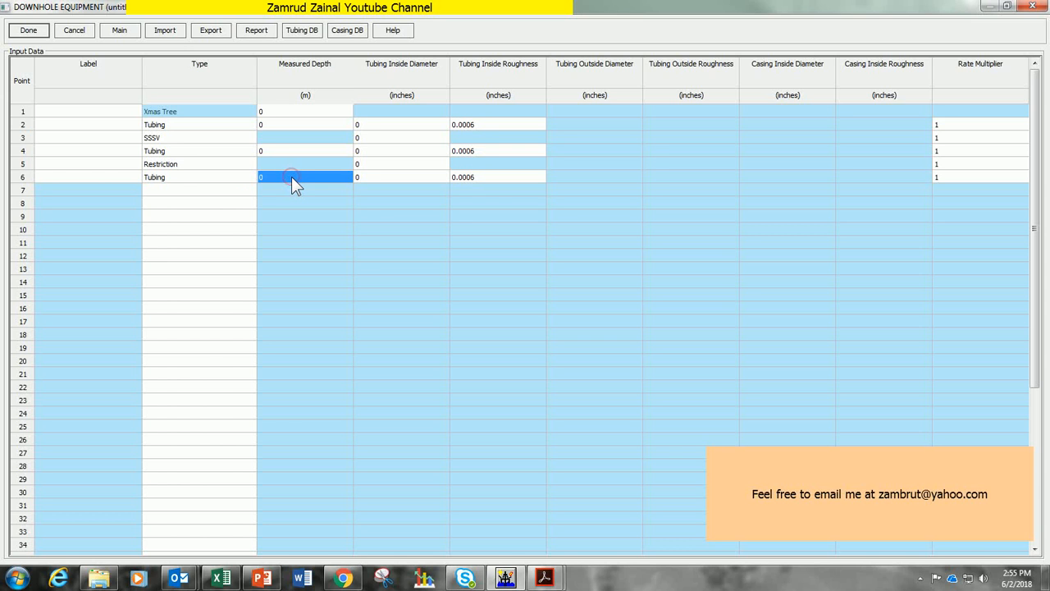
key(Up)
key(Up)
key(Up)
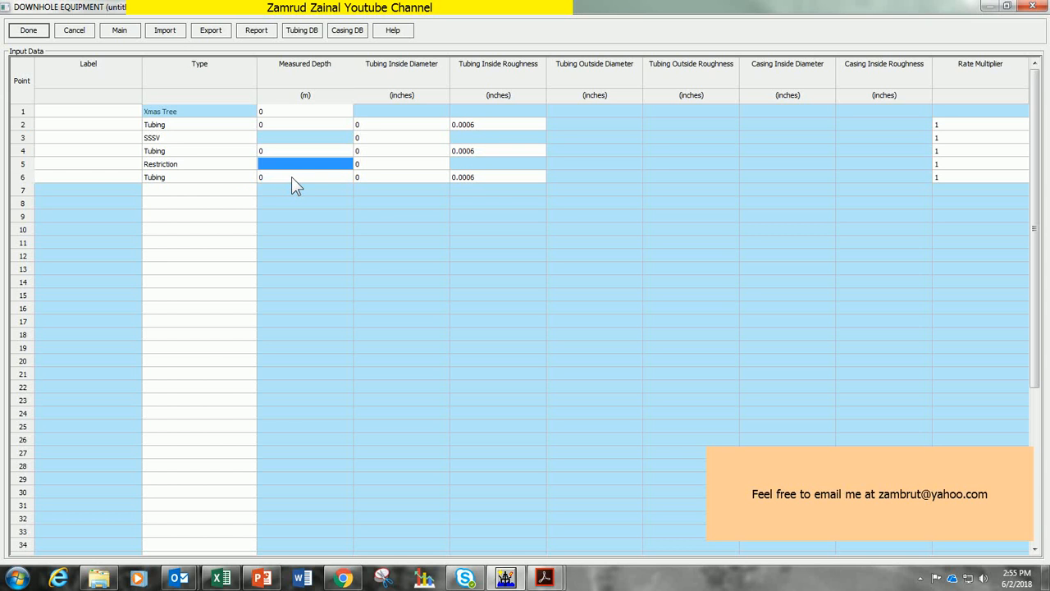
click(118, 164)
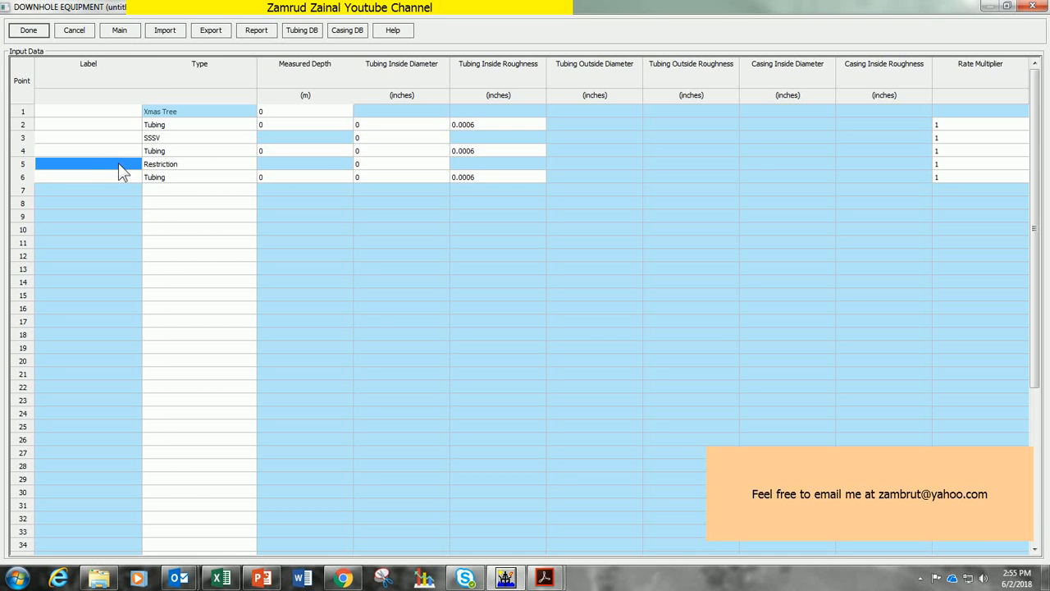
text(Tes)
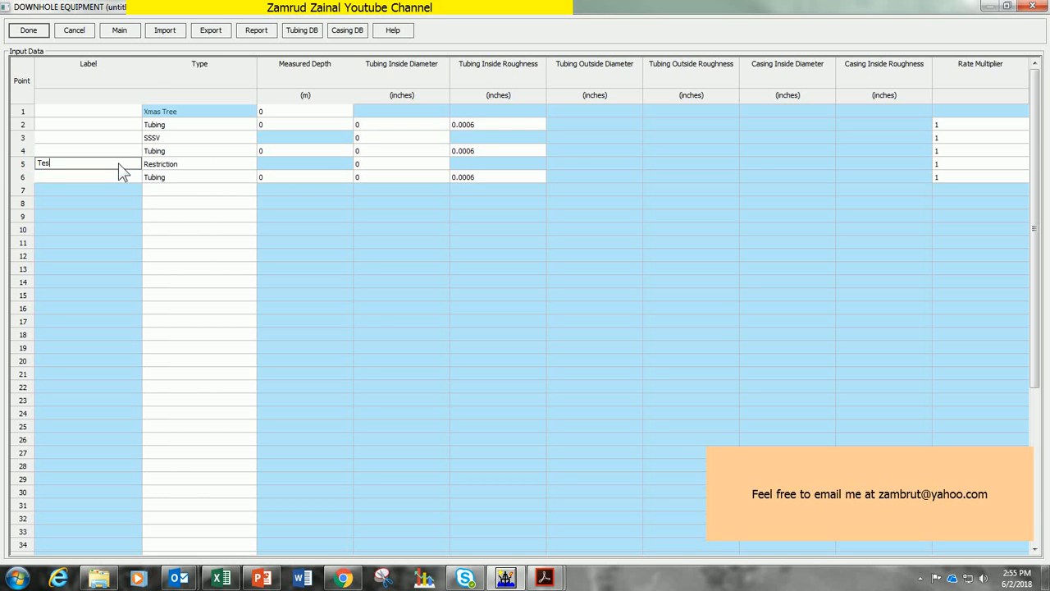
text(ter Valve)
click(129, 125)
text(D)
text(lpipe)
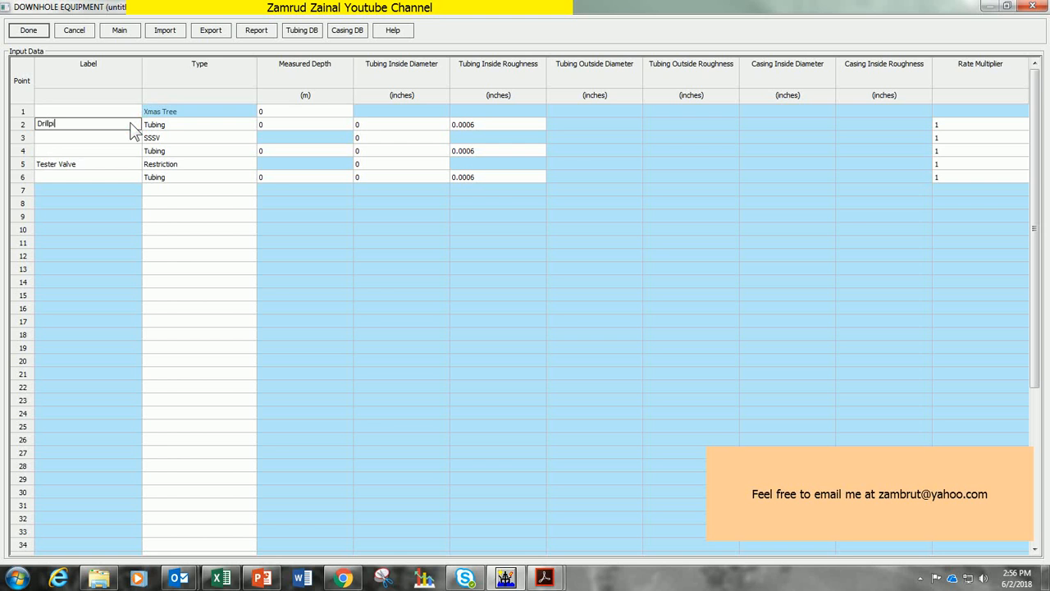
key(Down)
key(Down)
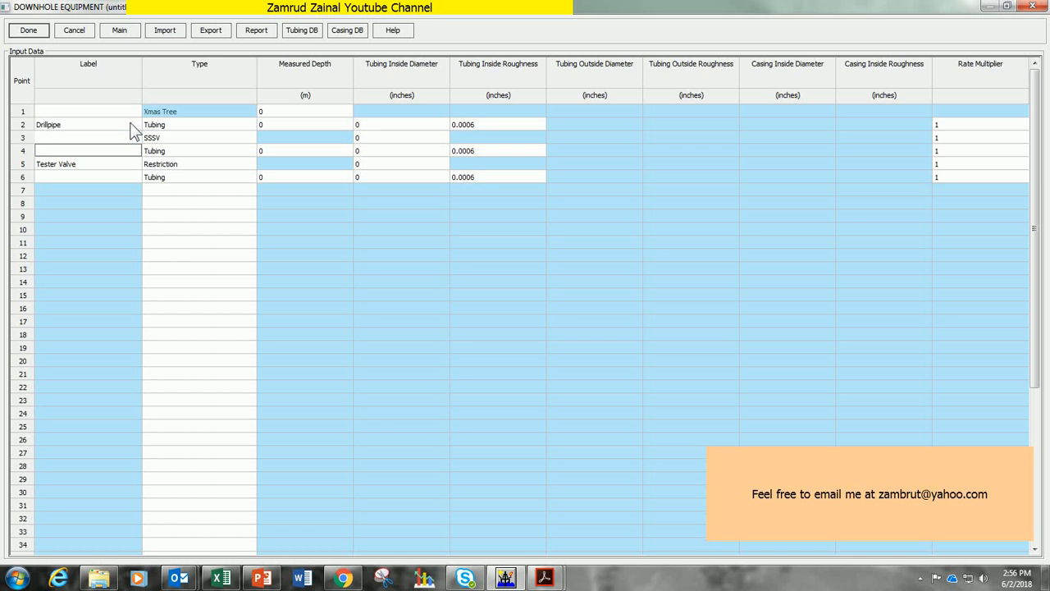
text(Drillpipe)
Step: Set the measured depth of the Xmas Tree to 25 m
click(311, 109)
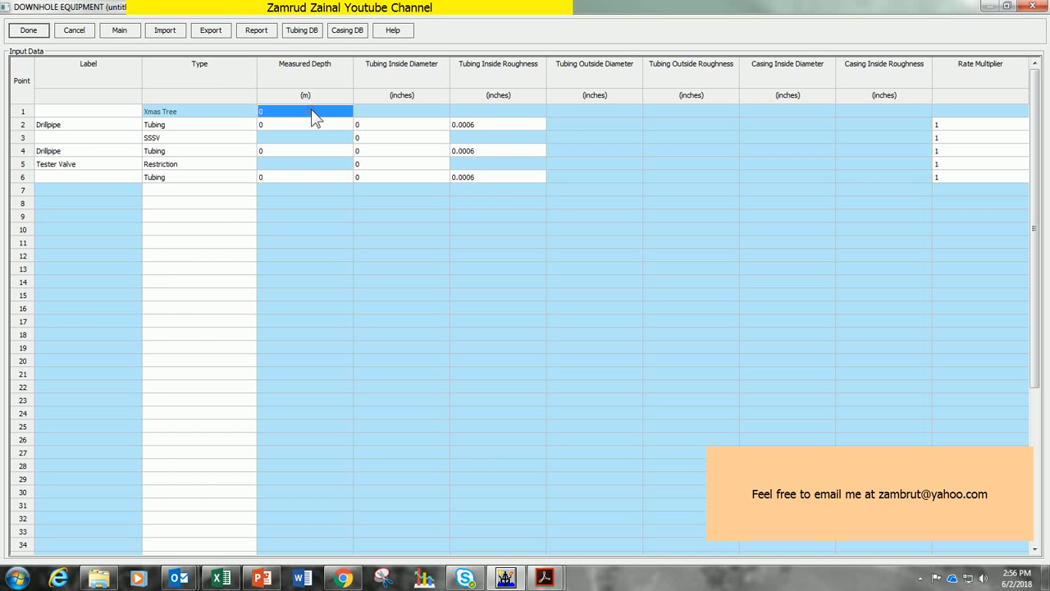
text(25)
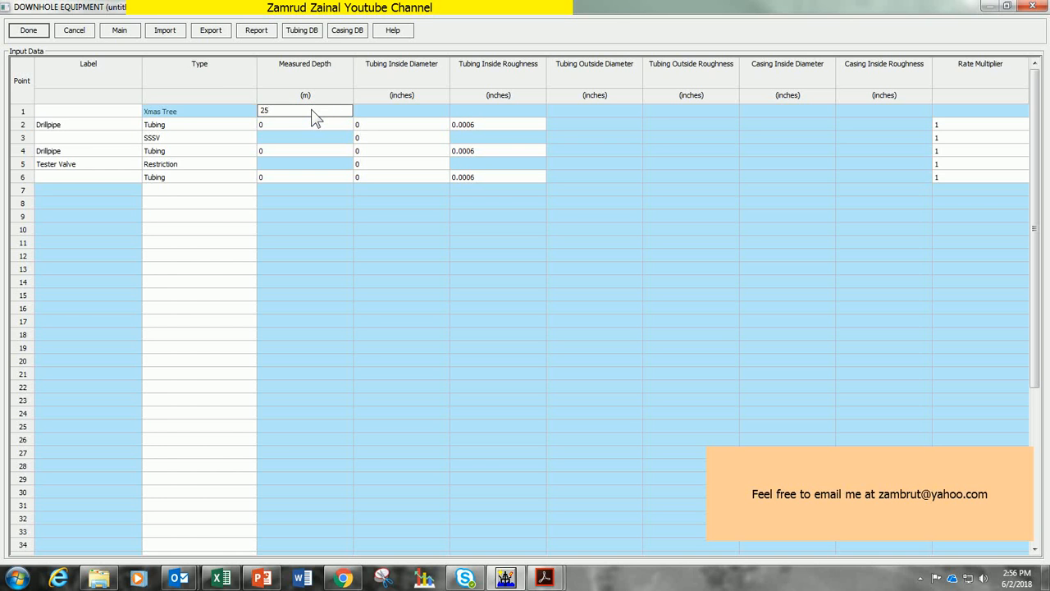
click(316, 125)
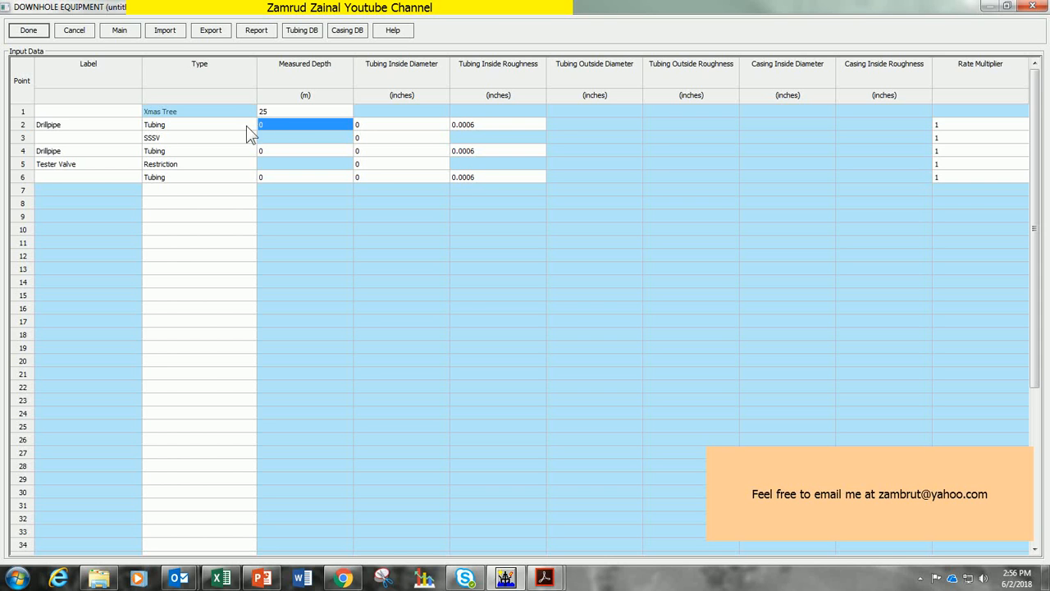
Step: Set the point 2 Drillpipe to 100 m measured depth and 2.602 in inside diameter, and the SSSV inside diameter to 2.45 in
double_click(287, 125)
text(100)
click(369, 126)
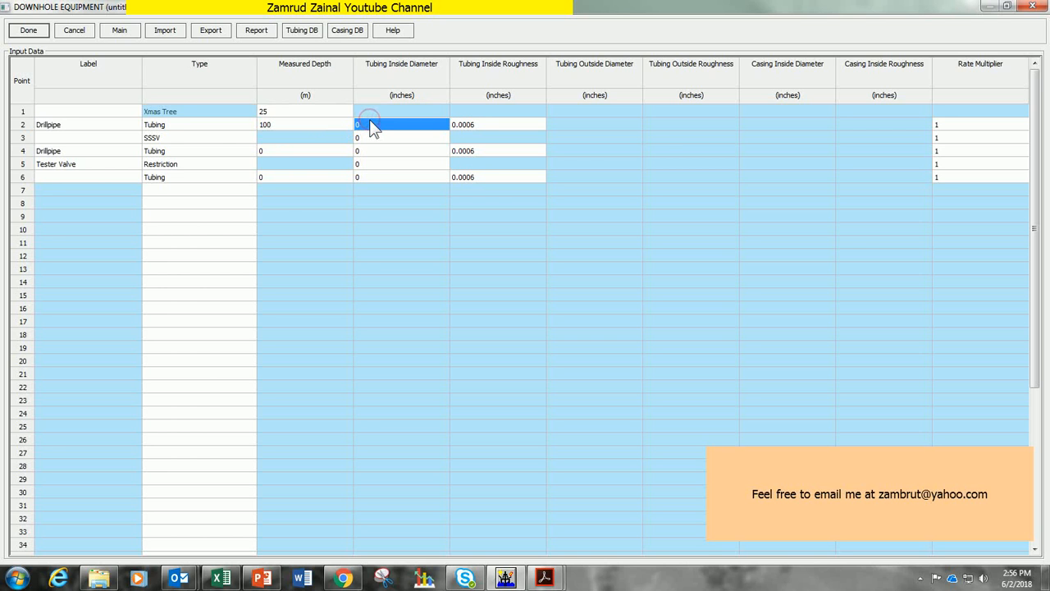
text(2.6)
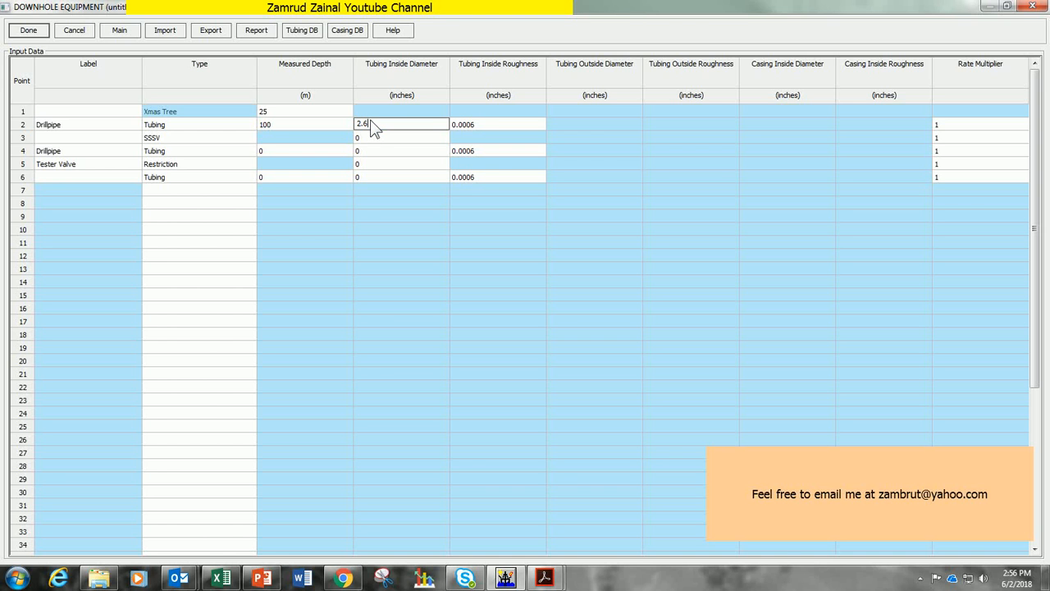
text(02)
click(375, 139)
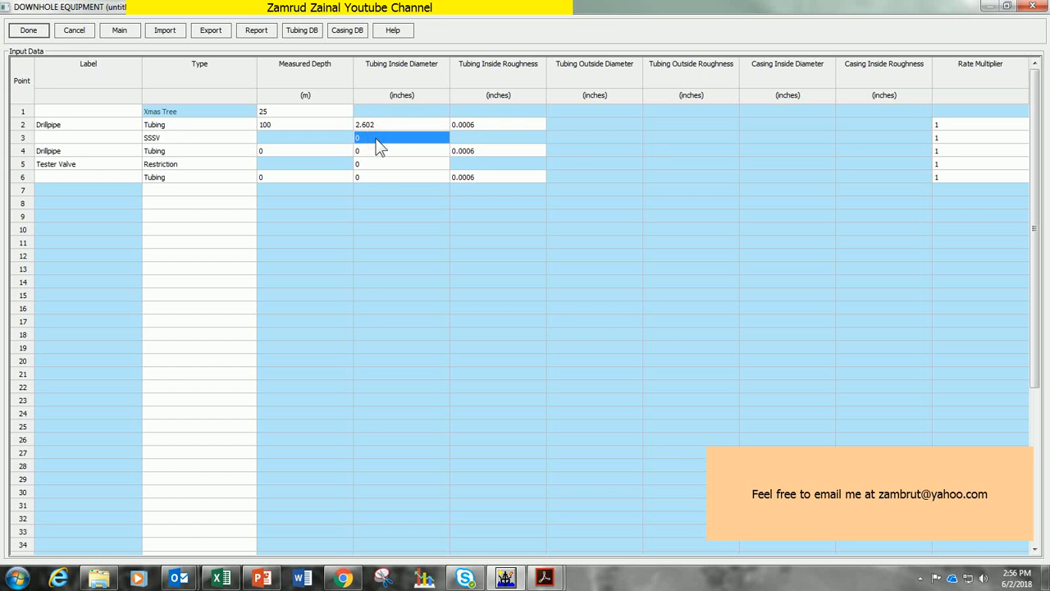
text(2.45)
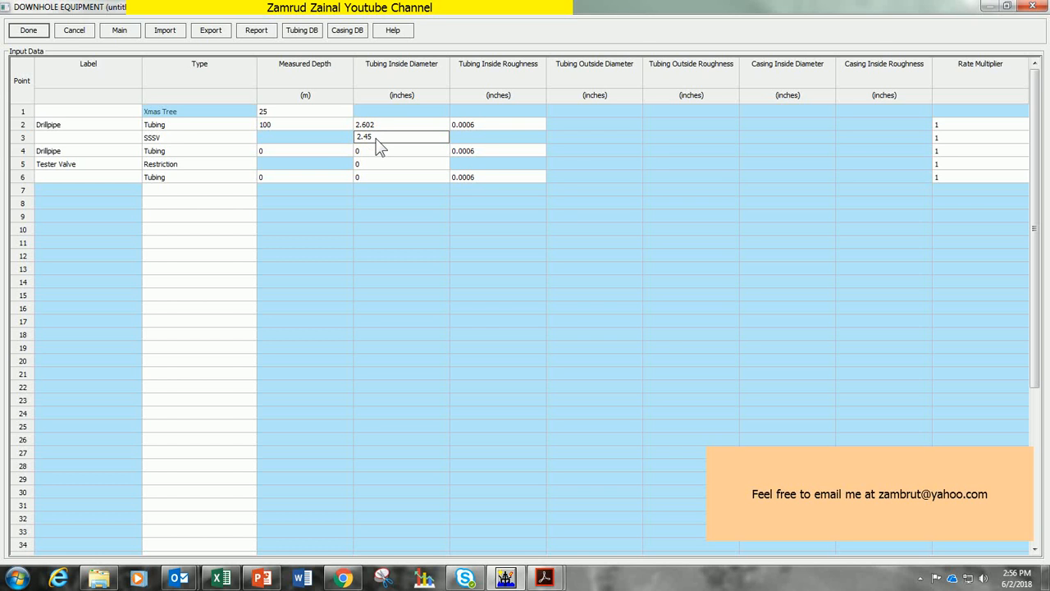
Step: Set the point 4 Drillpipe to 1910 m measured depth and 2.602 in inside diameter, and the Tester Valve inside diameter to 2.41 in
click(318, 155)
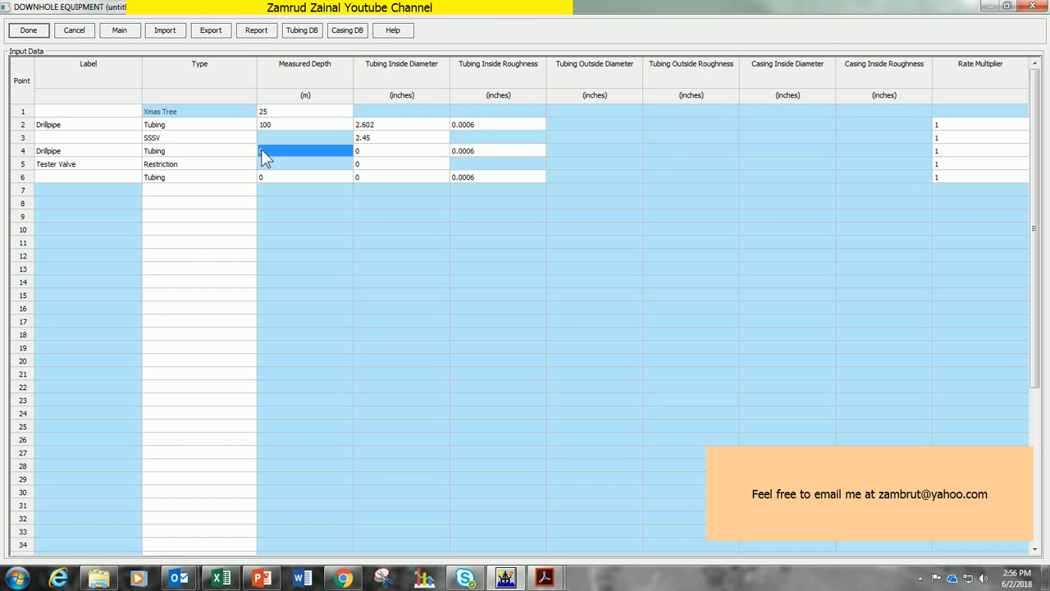
text(1910)
key(Tab)
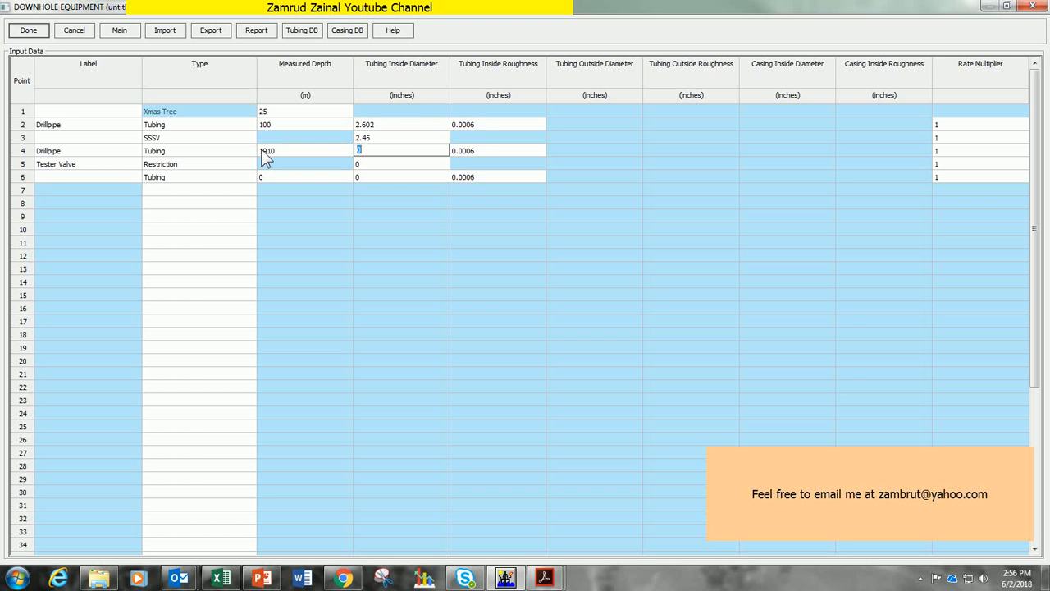
text(2.602)
key(Return)
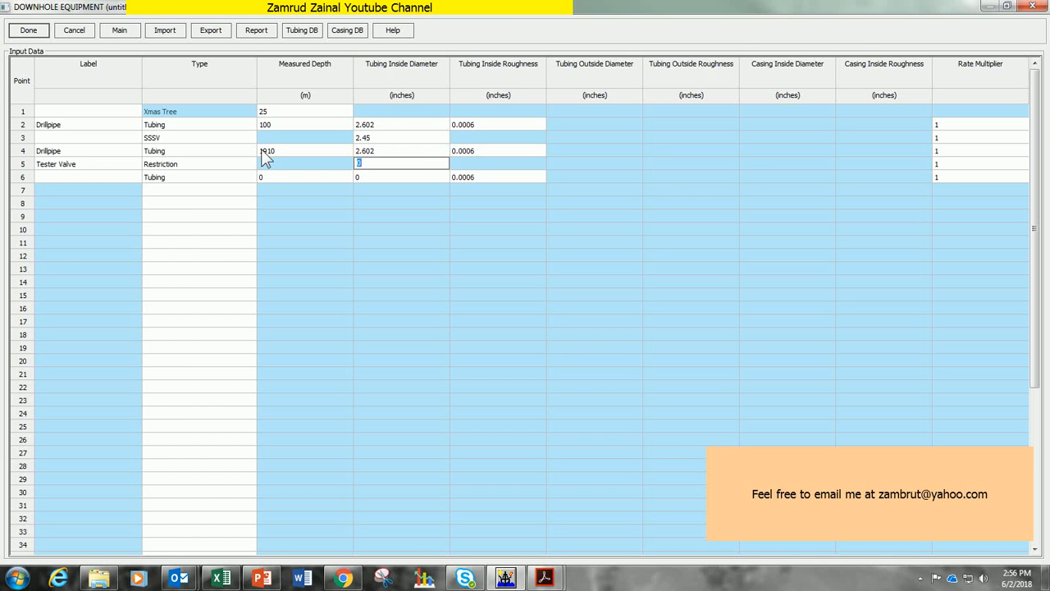
text(2.41)
Step: Set the point 6 Tubing to 2000 m measured depth and 2.602 in inside diameter, and accept the downhole equipment data
click(265, 178)
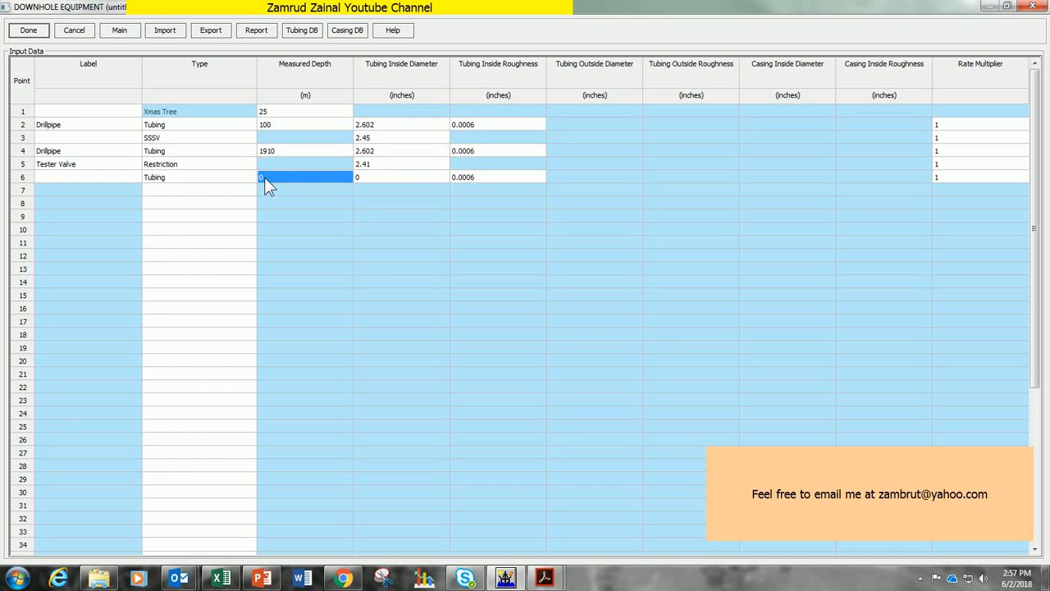
text(20)
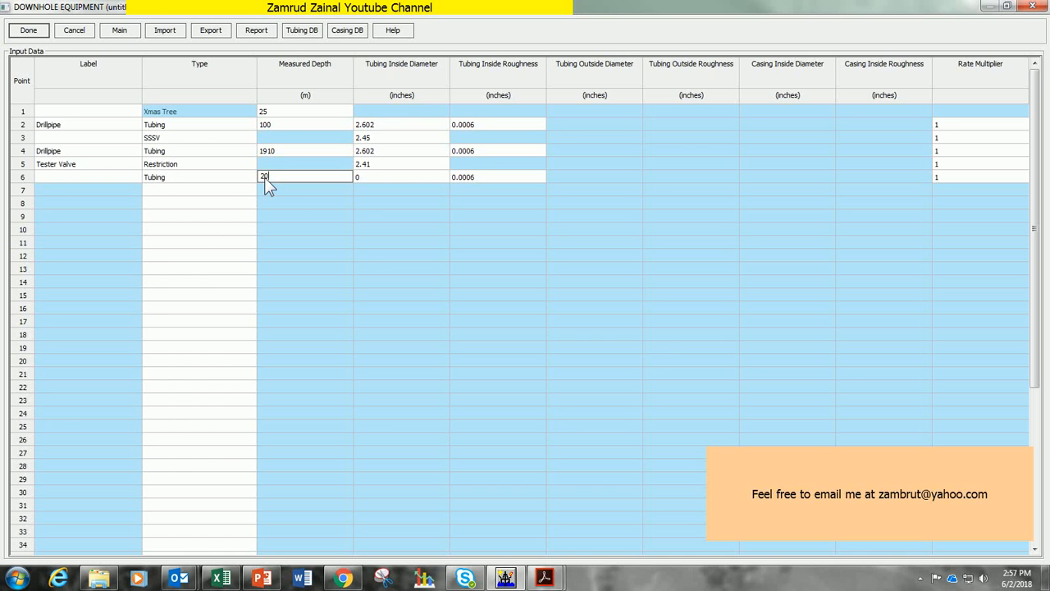
text(00)
key(Tab)
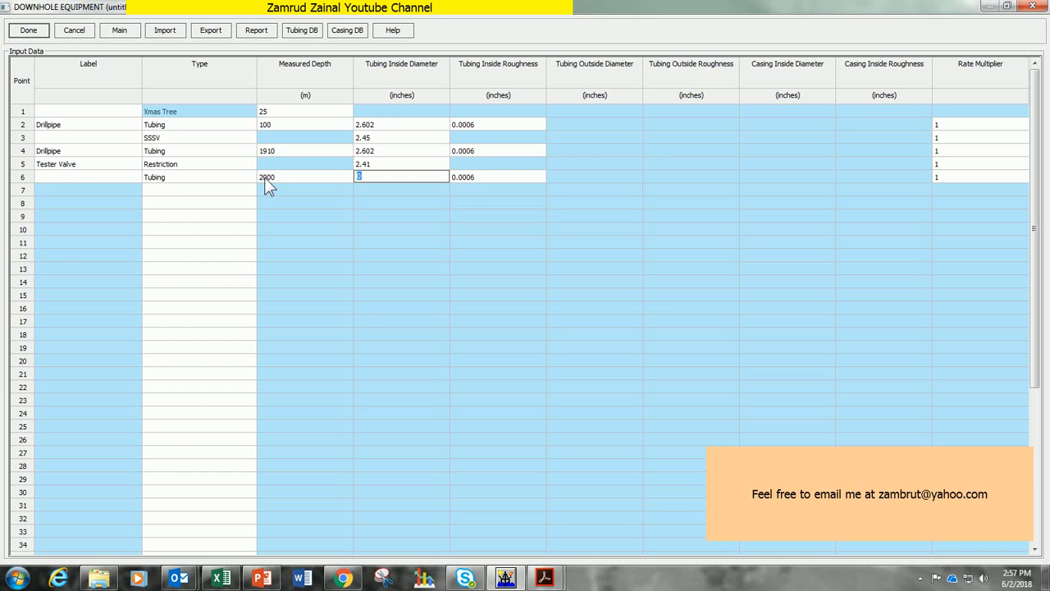
text(2.602)
click(396, 151)
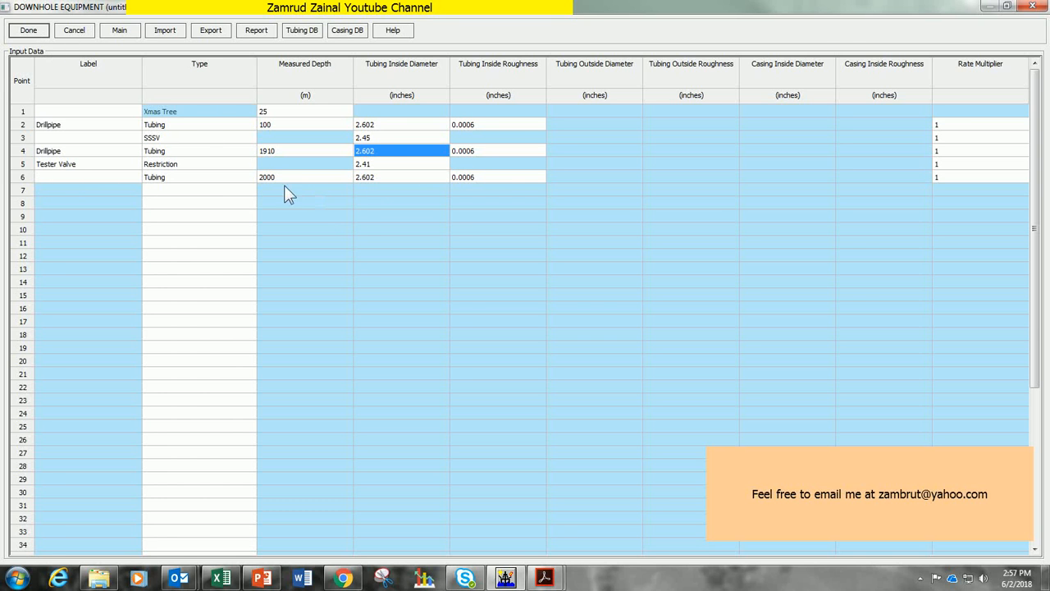
click(25, 177)
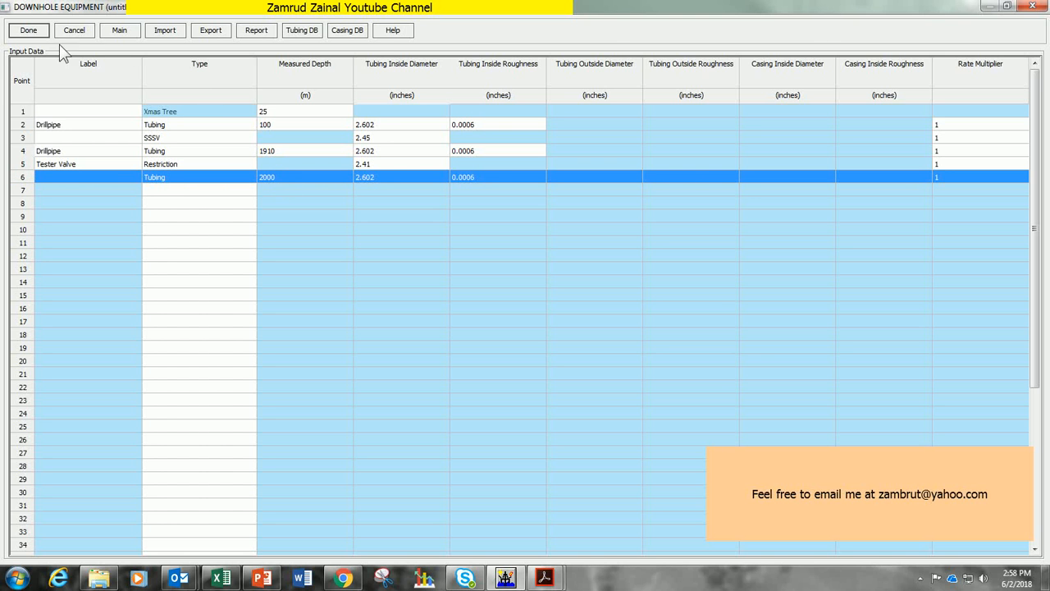
click(35, 34)
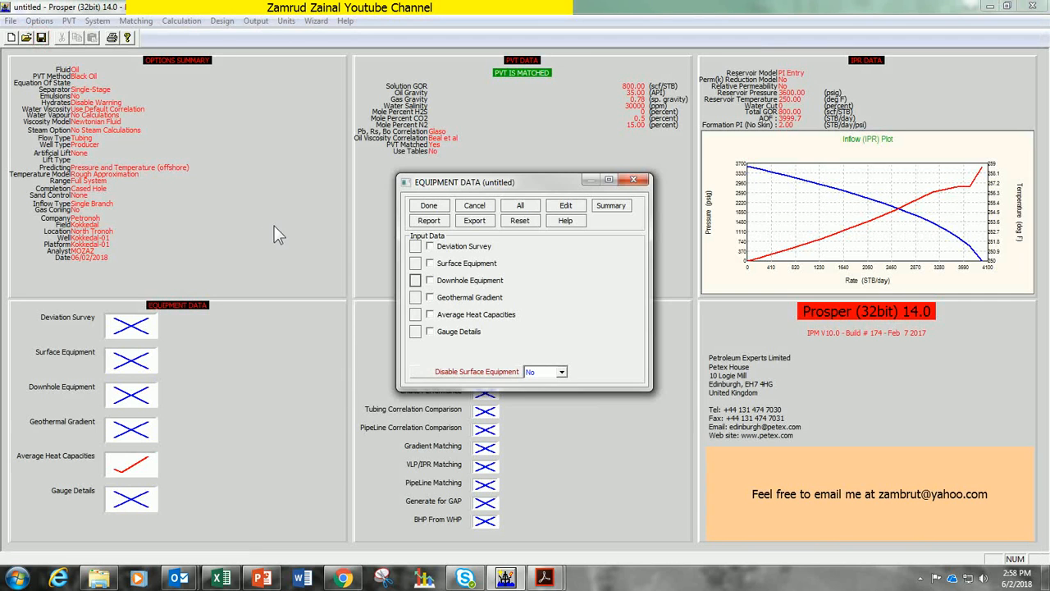
Step: Set the geothermal gradient's overall heat transfer coefficient to 8 BTU/h/ft2/F and its first point to 0 m measured depth and 80 deg F
click(418, 297)
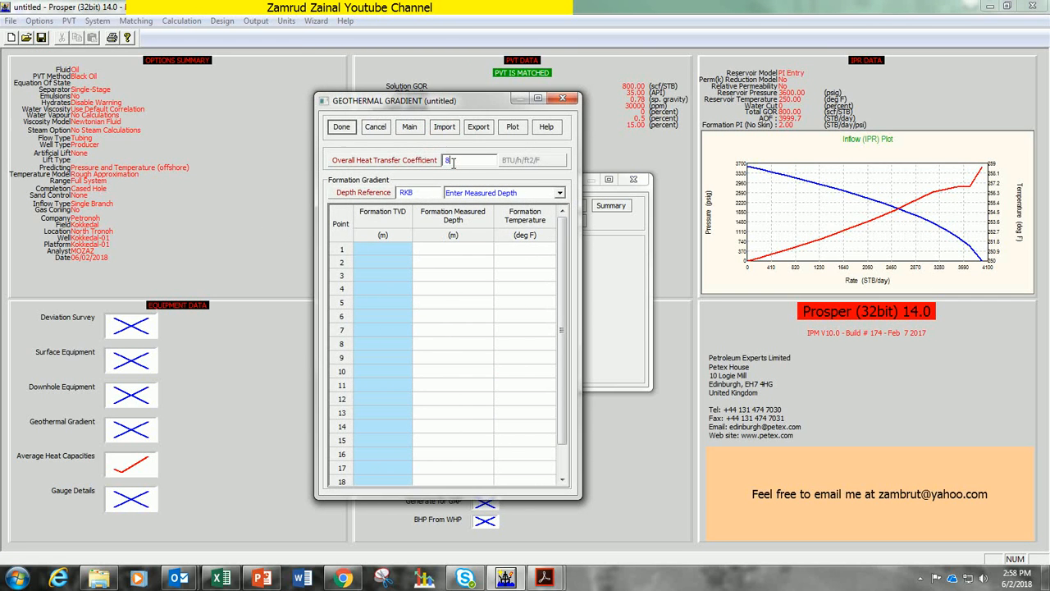
text(8)
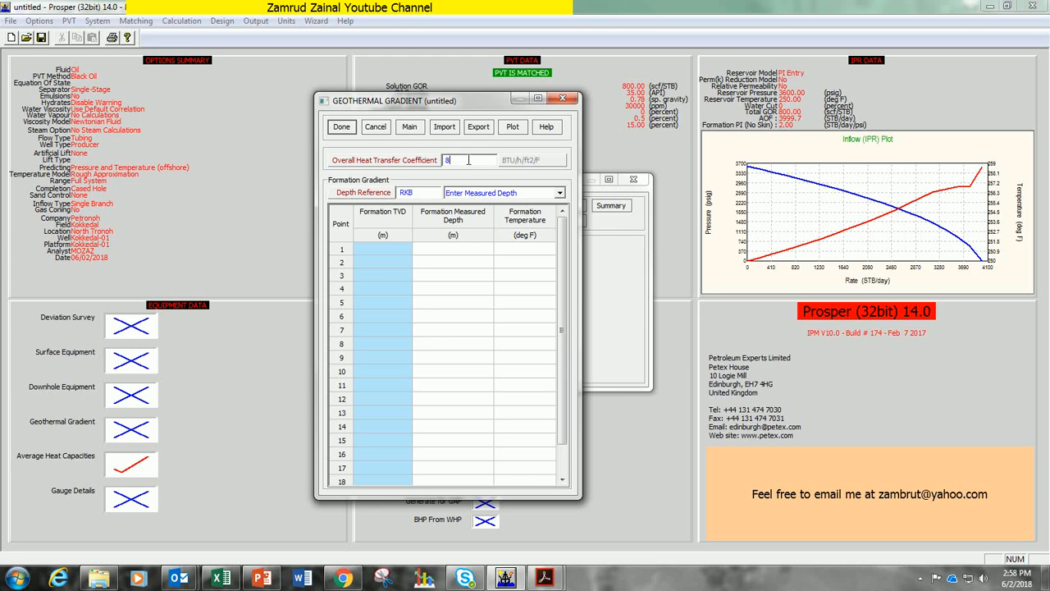
click(466, 250)
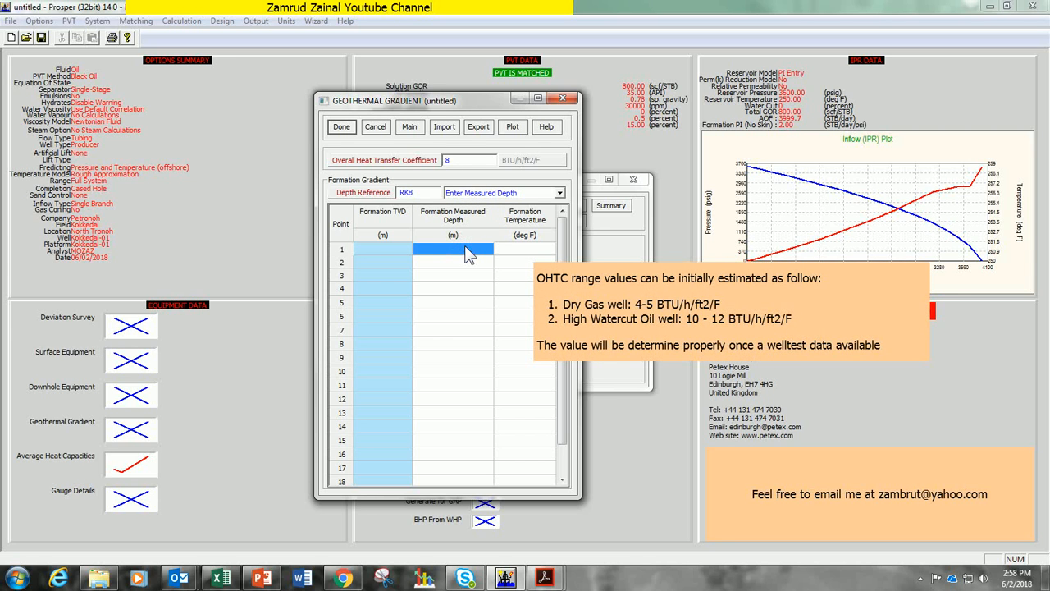
text(0)
key(Tab)
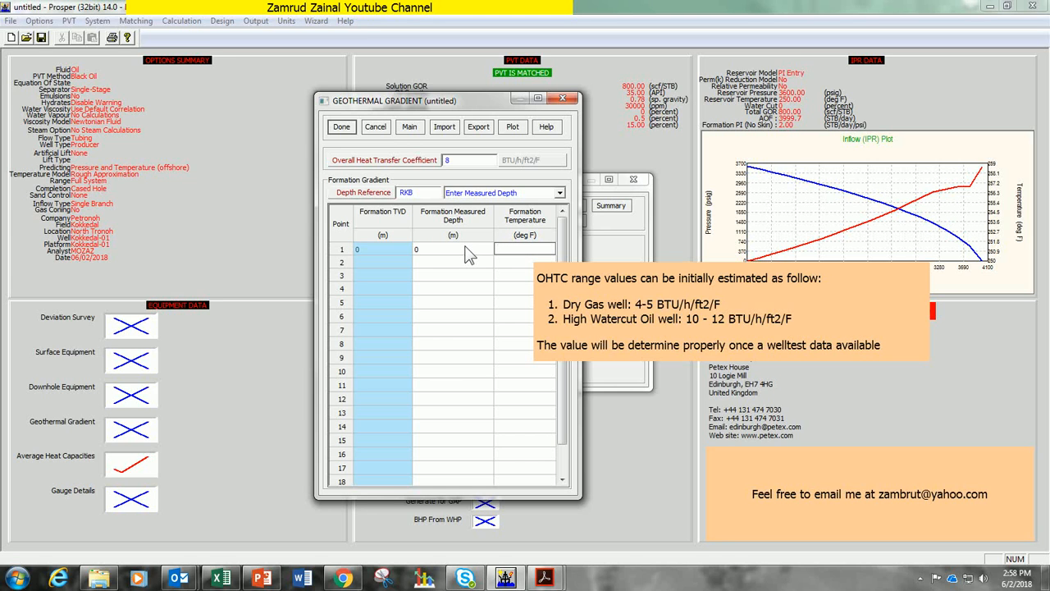
text(80)
key(Tab)
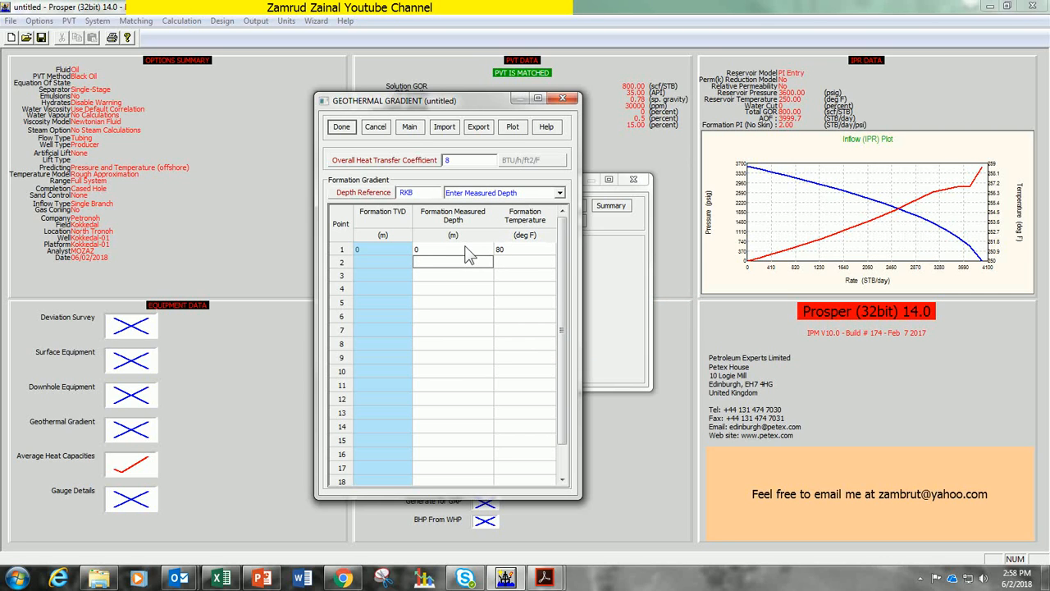
Step: Add a second geothermal gradient point at 2000 m measured depth and 250 deg F, and accept the data
text(2000)
key(Tab)
text(250)
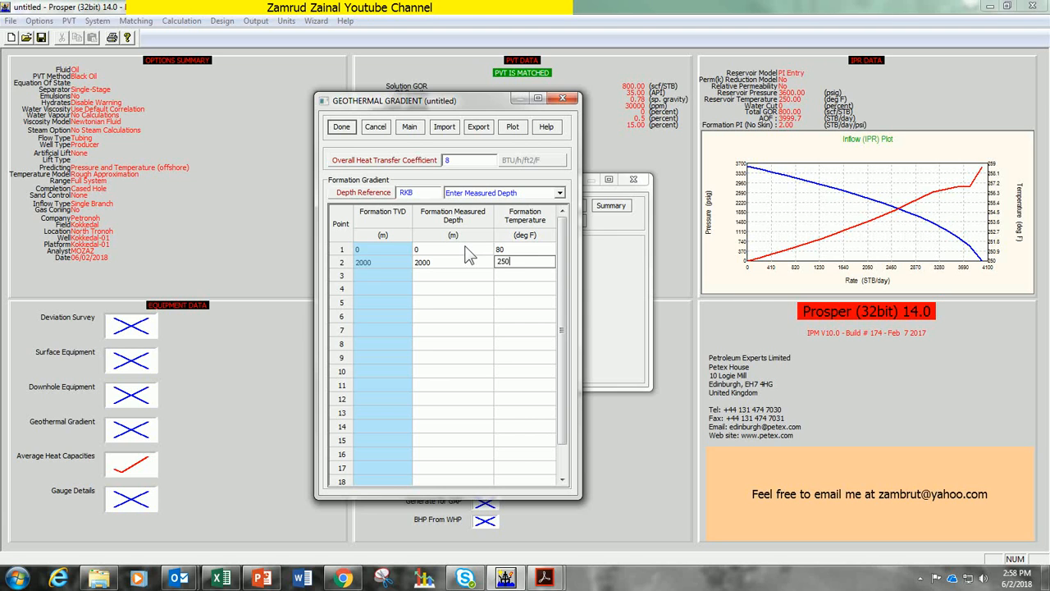
key(Return)
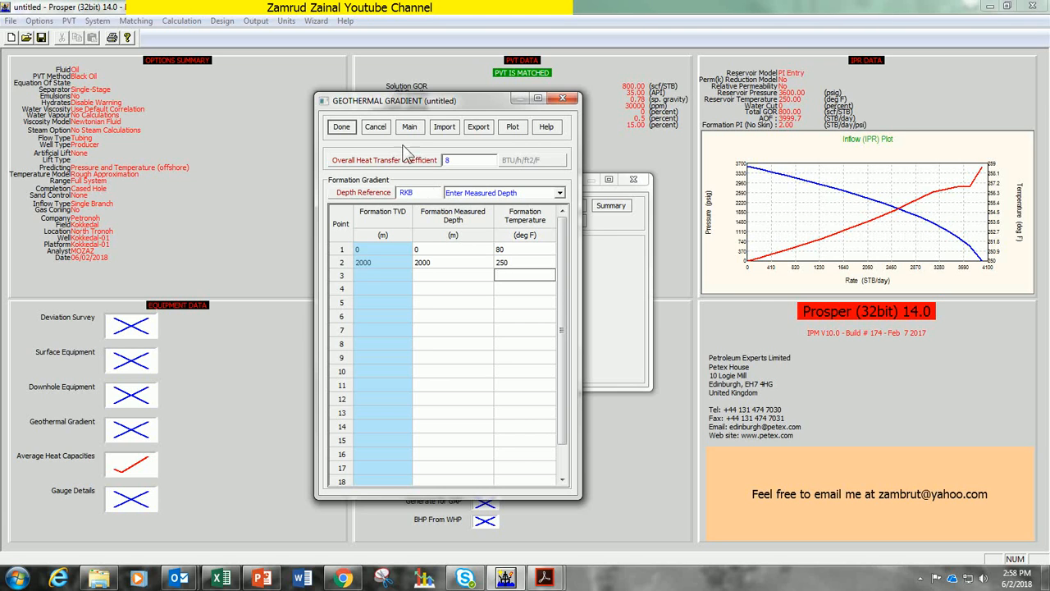
click(341, 126)
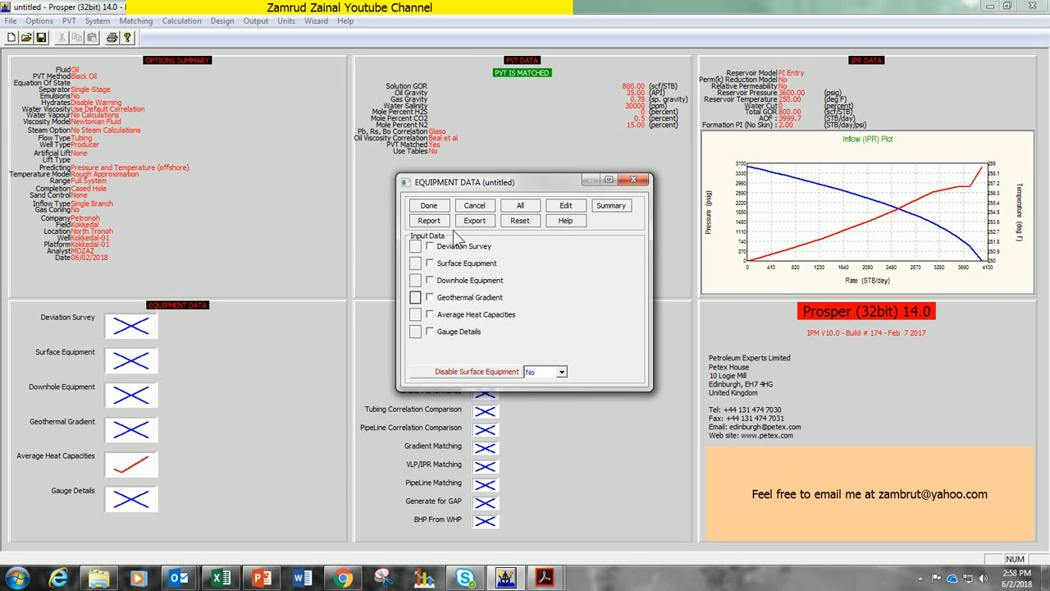
Step: Define Gauge1 at 1970 m measured depth in the gauge details and try to accept the equipment data
click(419, 332)
click(712, 240)
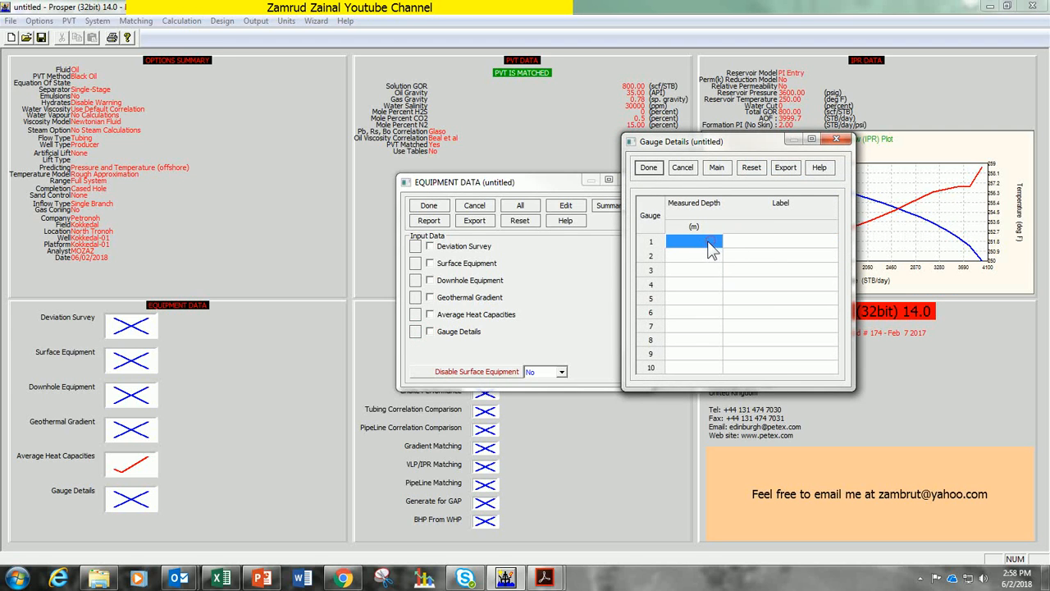
text(1970)
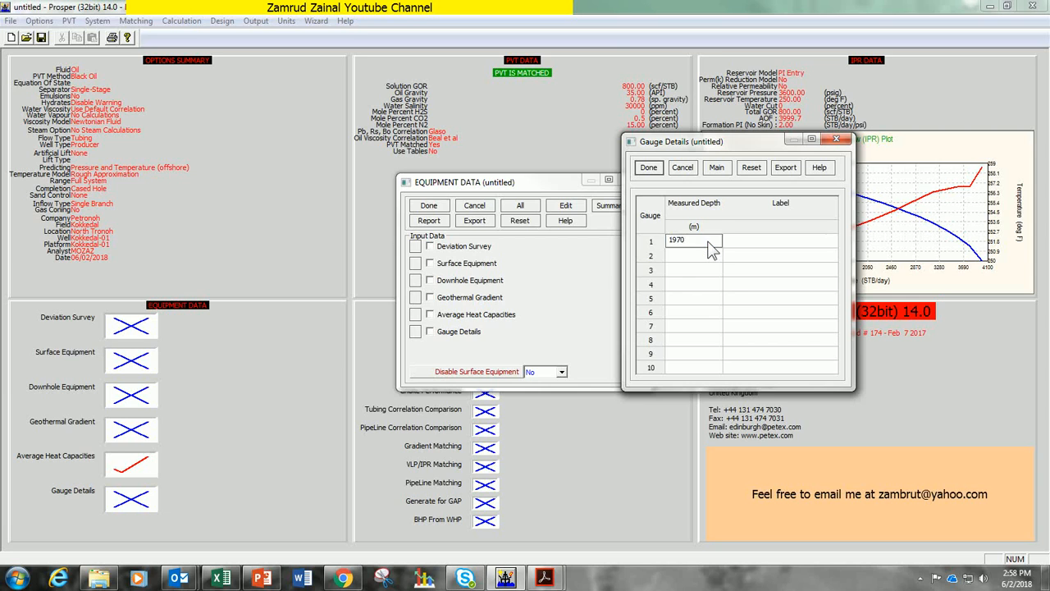
key(Tab)
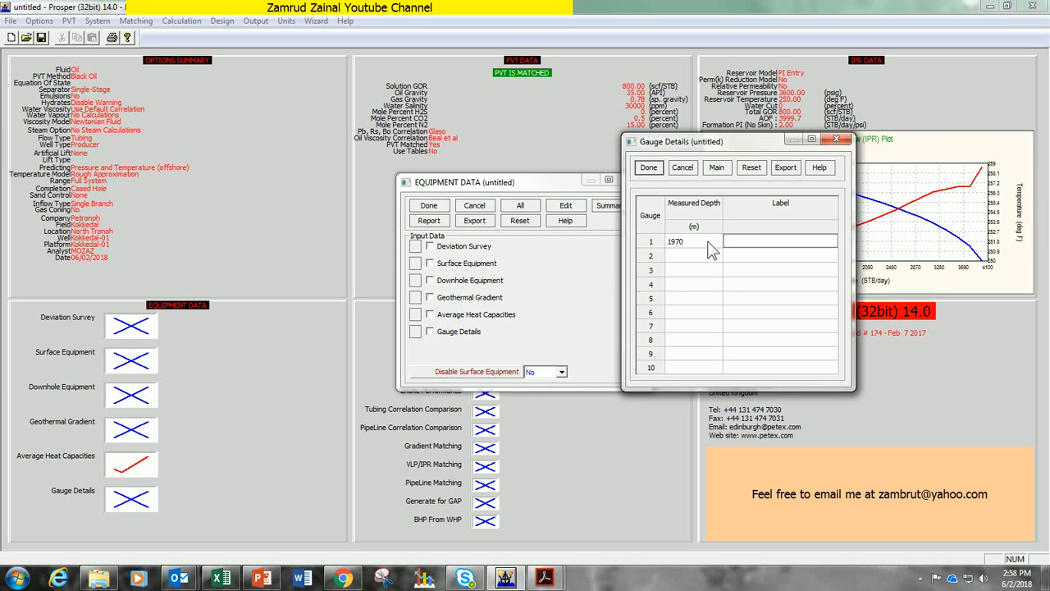
text(Gauge1)
click(648, 167)
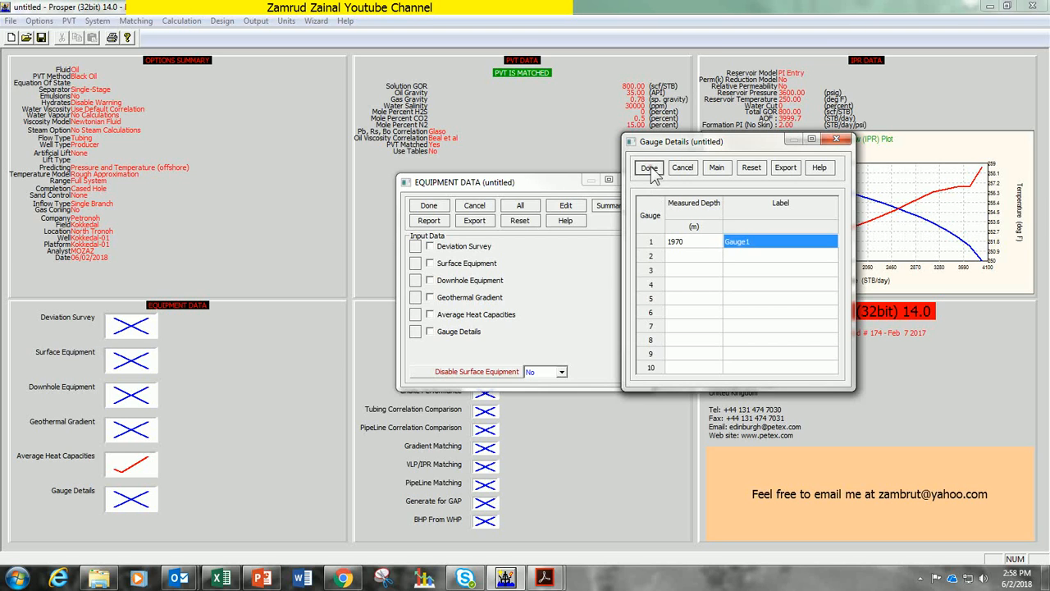
click(431, 207)
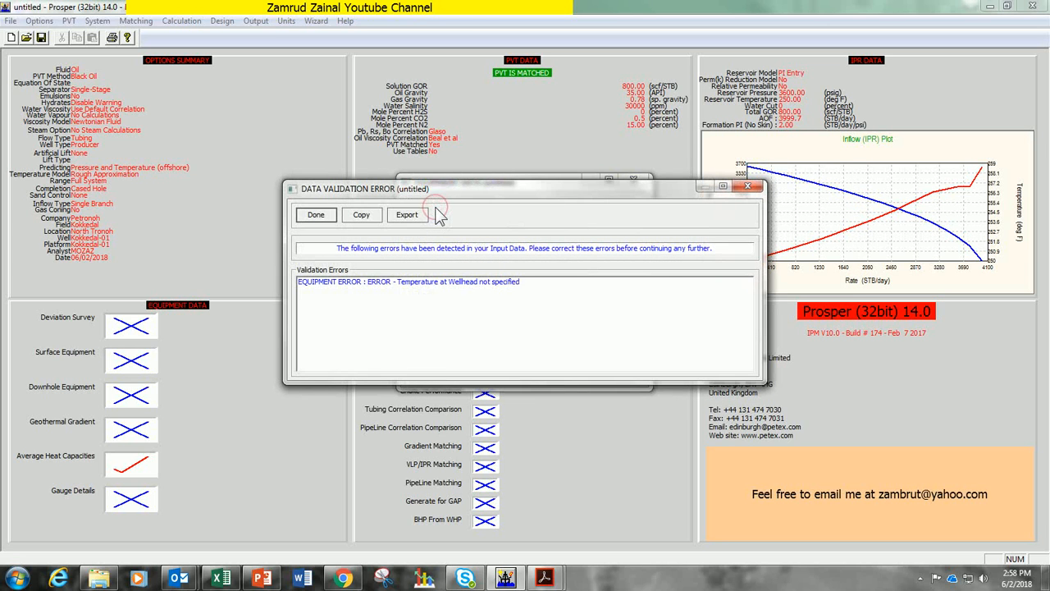
click(319, 218)
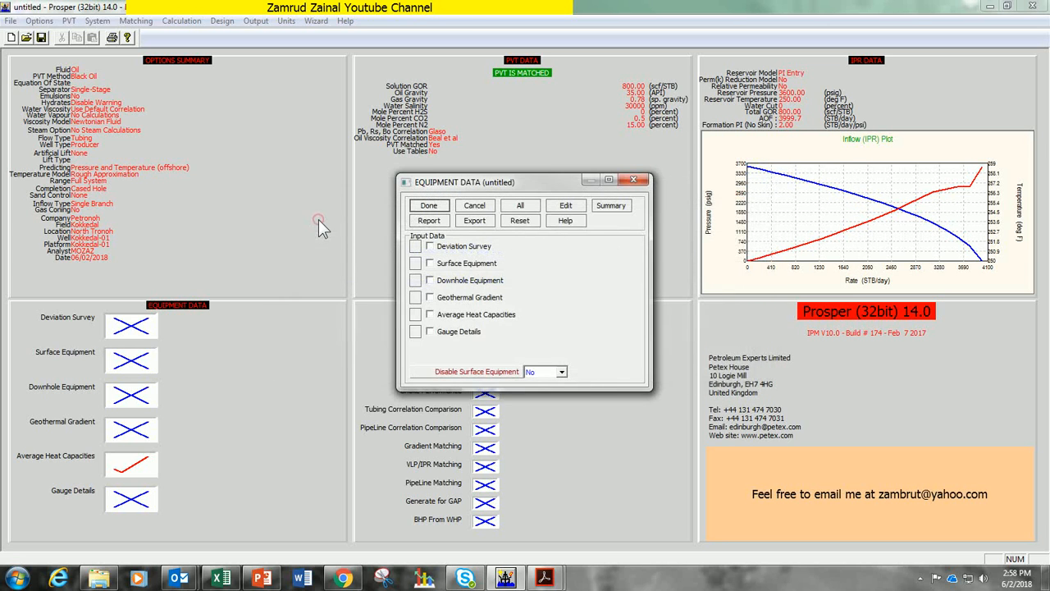
Step: Set the measured depth of the first geothermal gradient point to 25 m and accept the equipment data
click(416, 297)
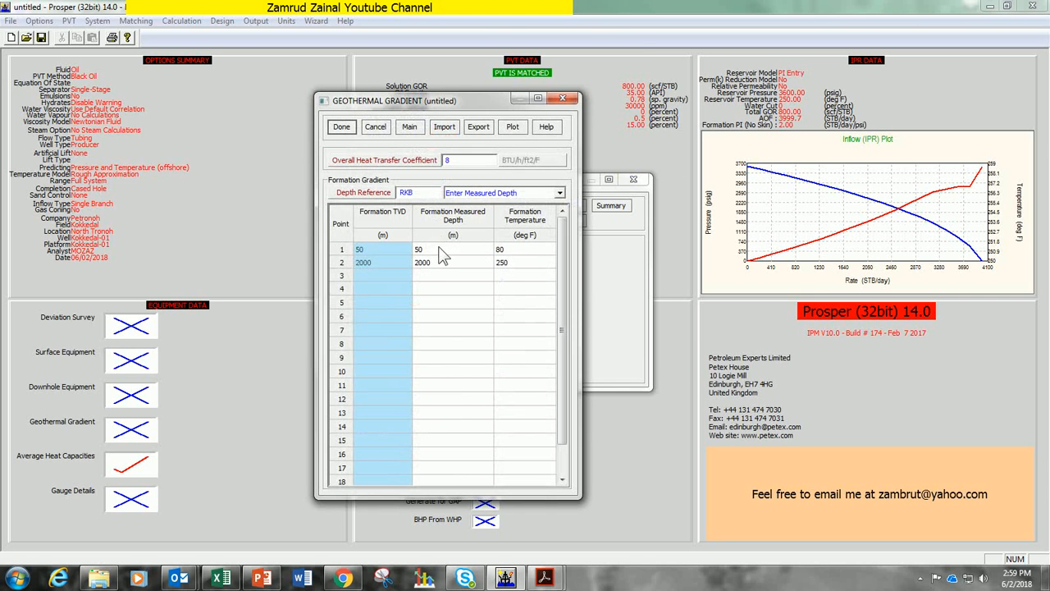
click(436, 251)
text(25)
key(Return)
click(342, 127)
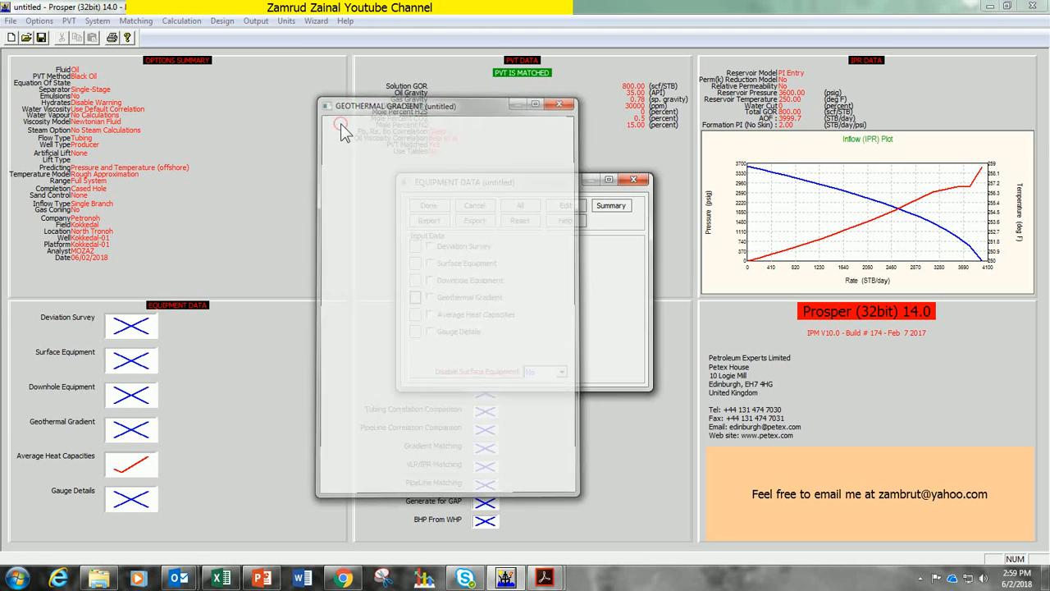
click(430, 206)
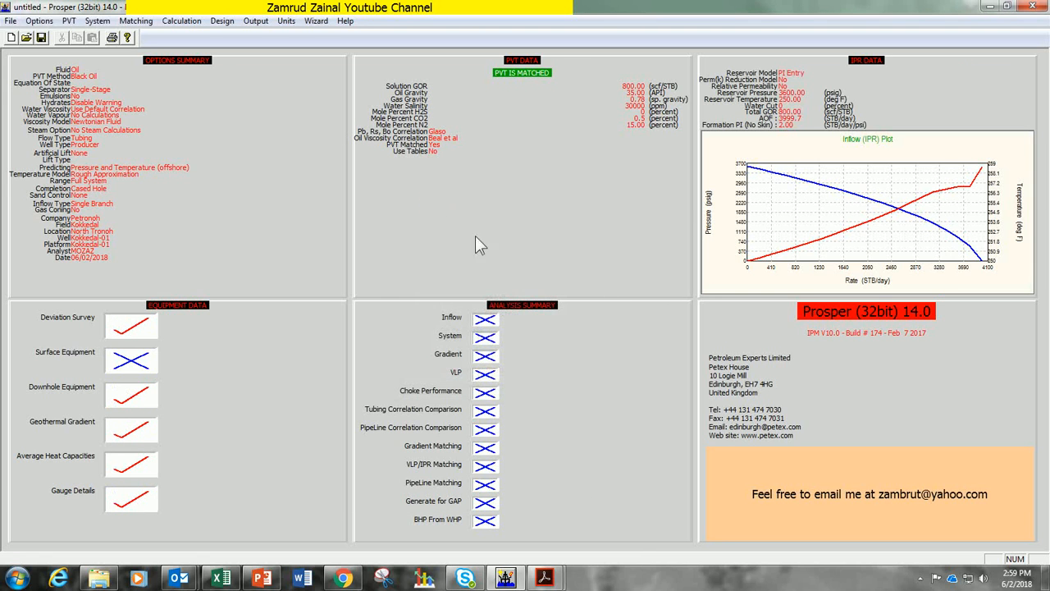
Step: Open the System analysis and set the top node pressure to 50 psig and the vertical lift correlation to Petroleum Experts 5
click(487, 340)
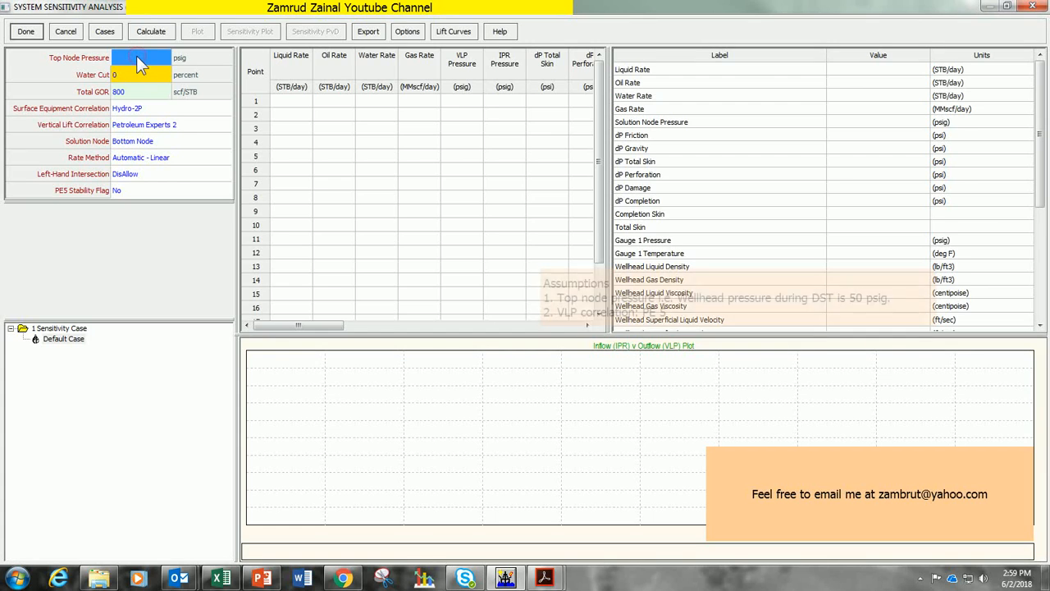
text(50)
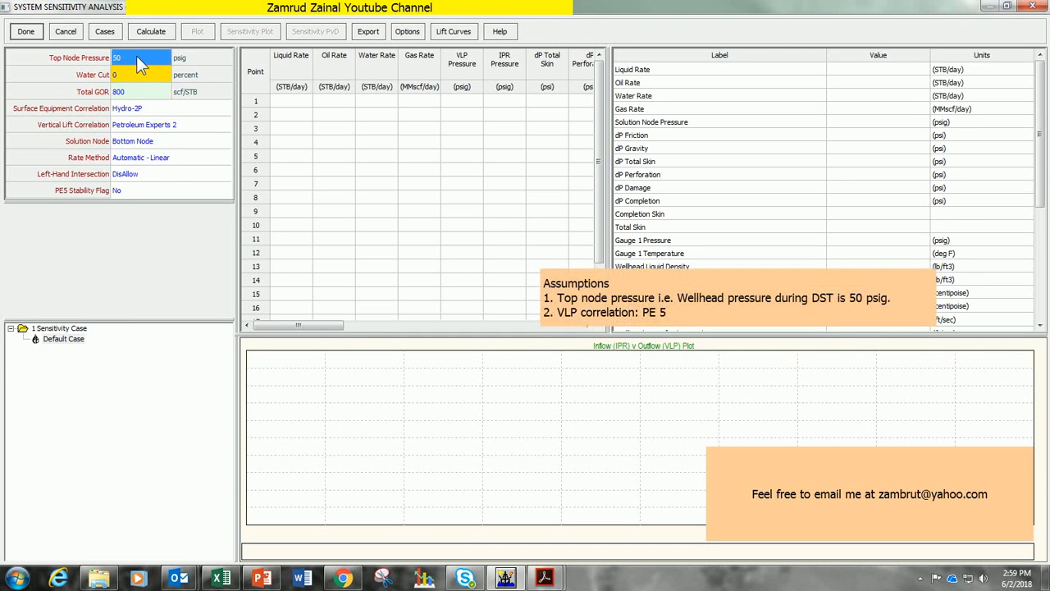
click(155, 125)
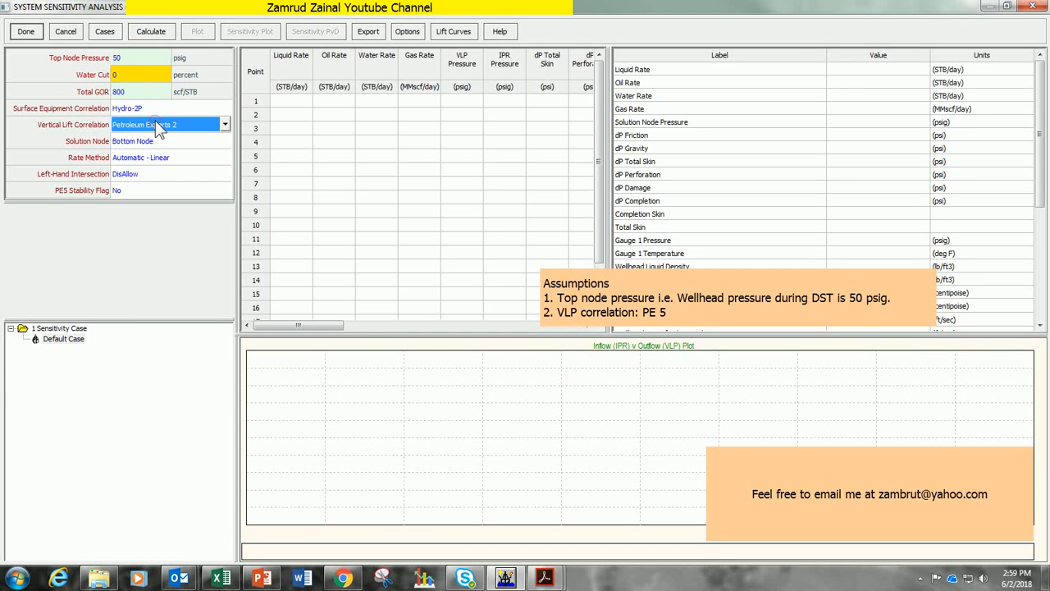
click(157, 126)
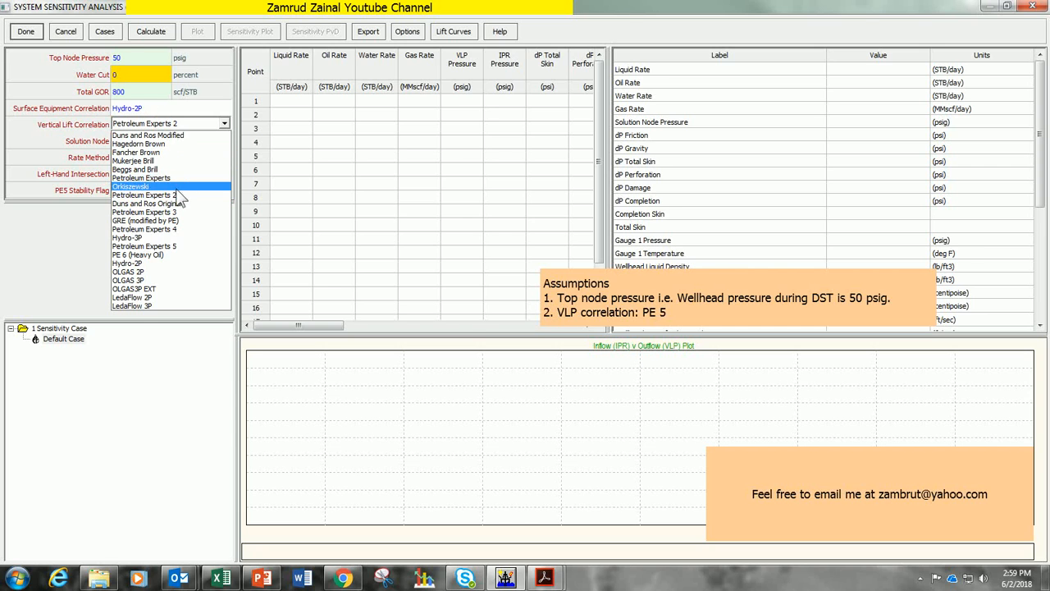
click(181, 244)
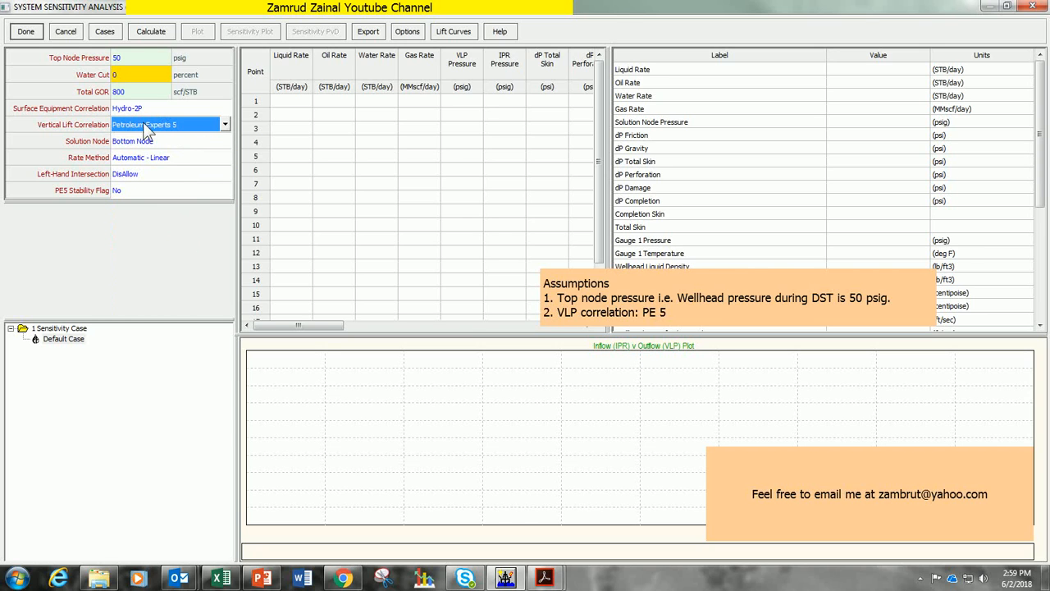
click(183, 134)
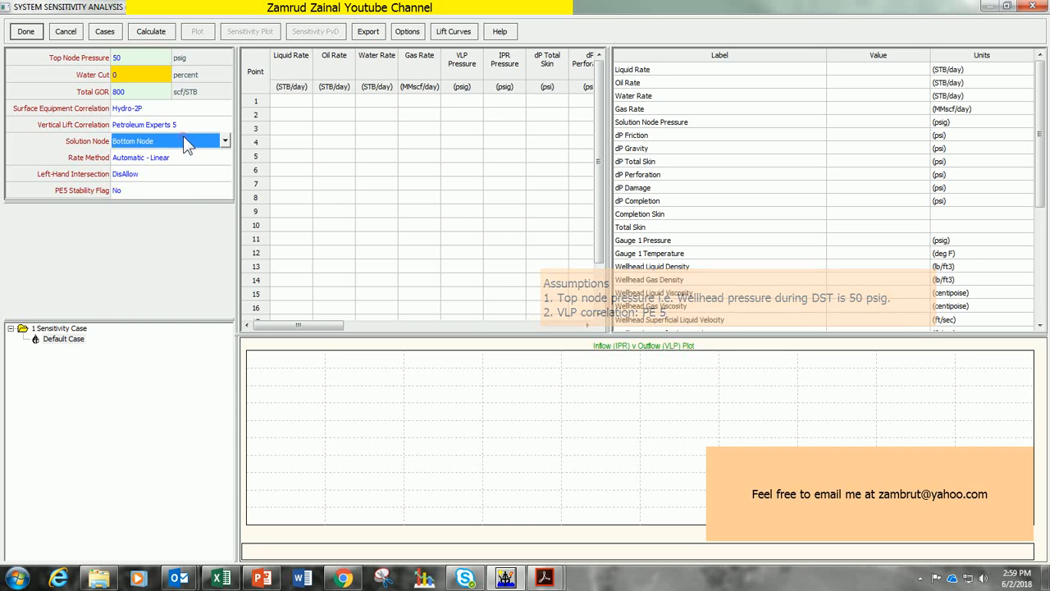
Step: Calculate the system analysis to generate the inflow versus outflow curves
click(154, 35)
click(203, 36)
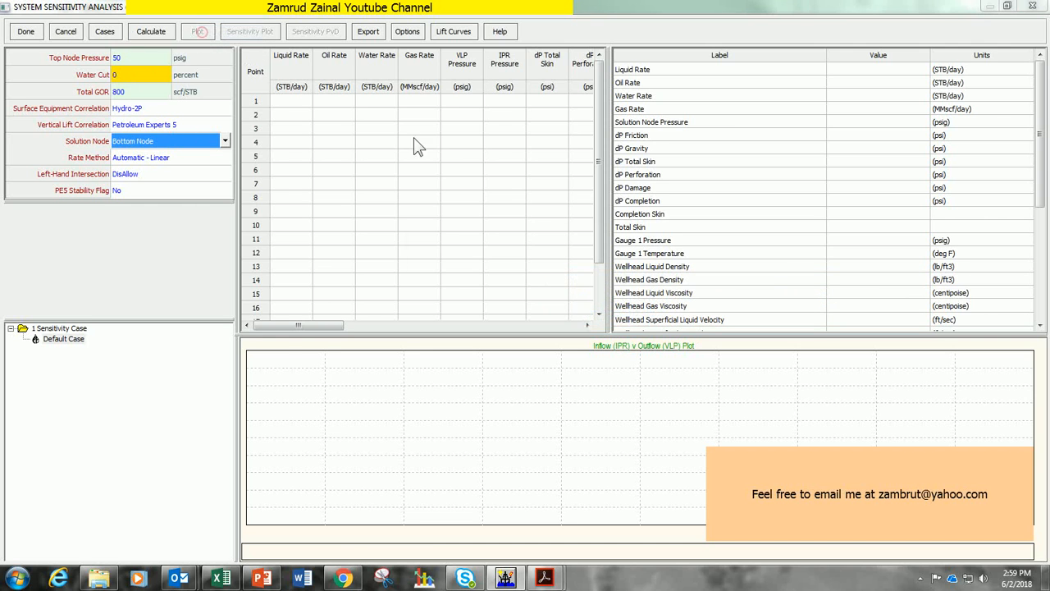
click(603, 318)
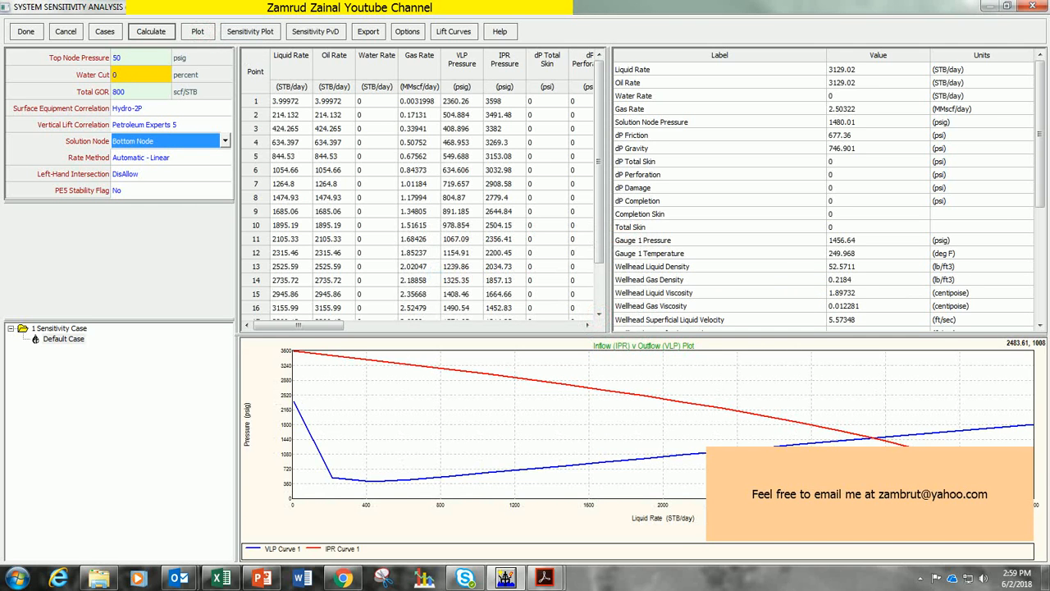